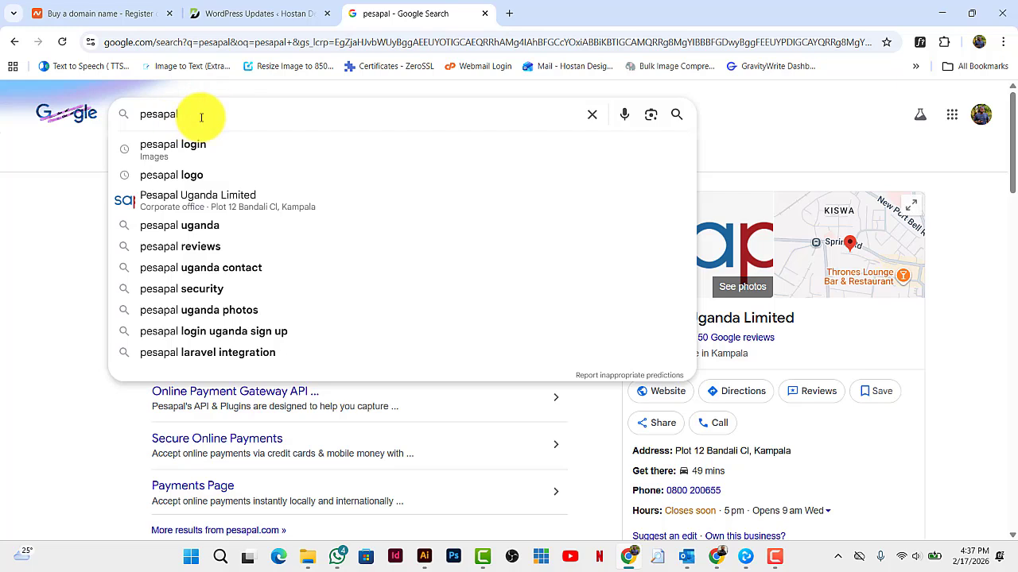
# Open the official Pesapal site from the search results, review its country list, and go to Register.
pyautogui.click(82, 183)
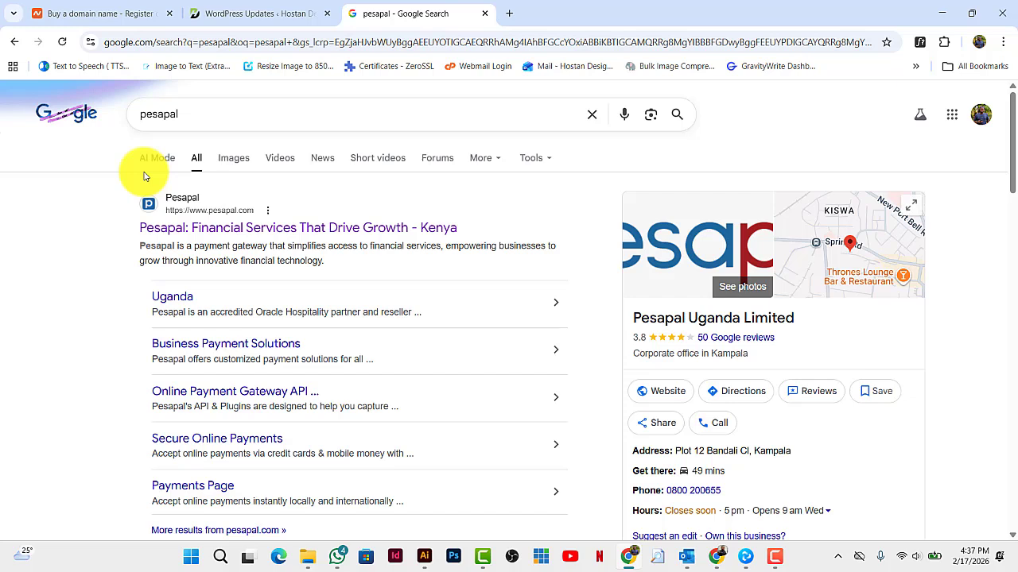
pyautogui.click(247, 230)
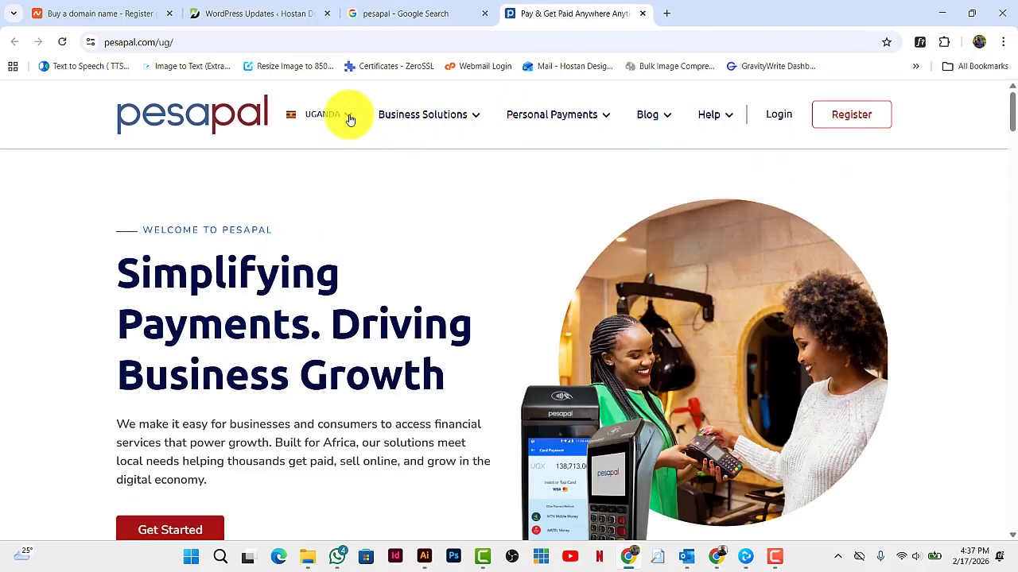
pyautogui.click(350, 118)
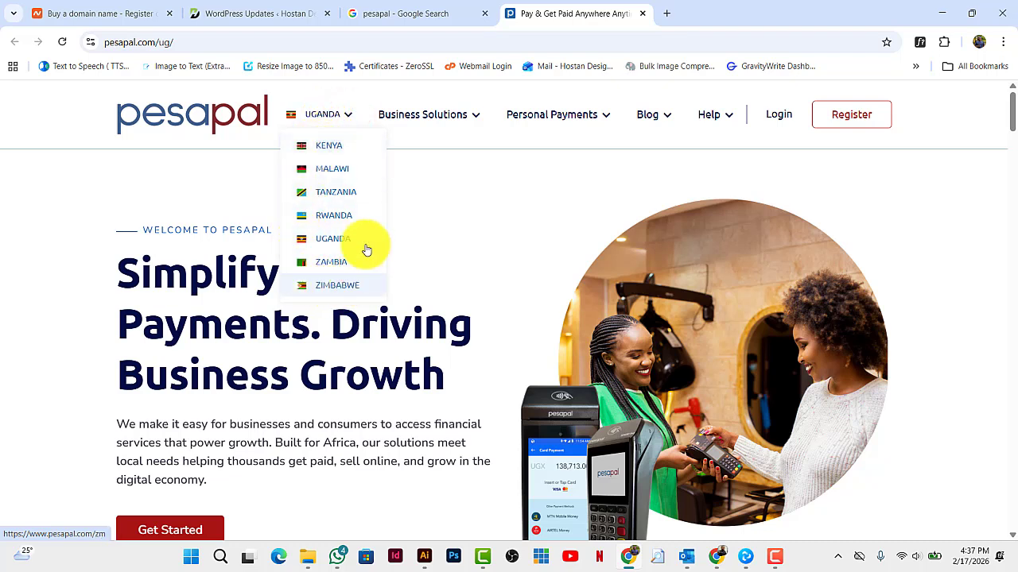
pyautogui.click(411, 149)
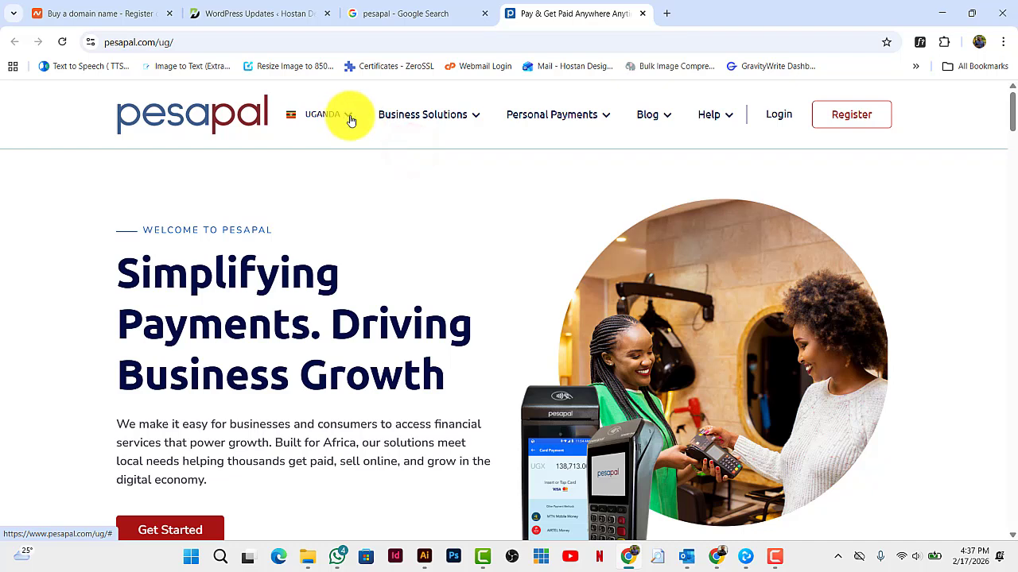
pyautogui.click(350, 117)
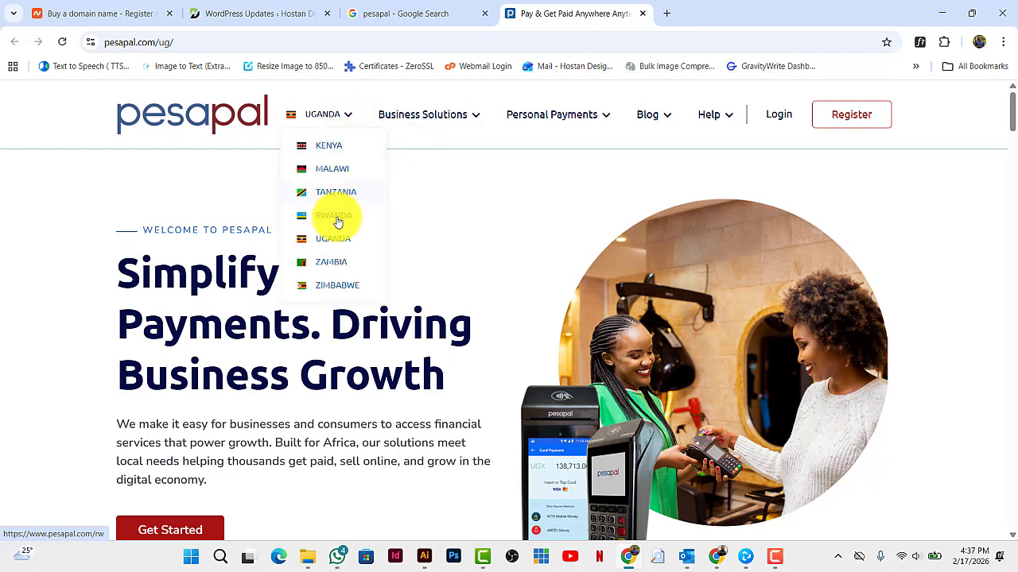
pyautogui.click(421, 205)
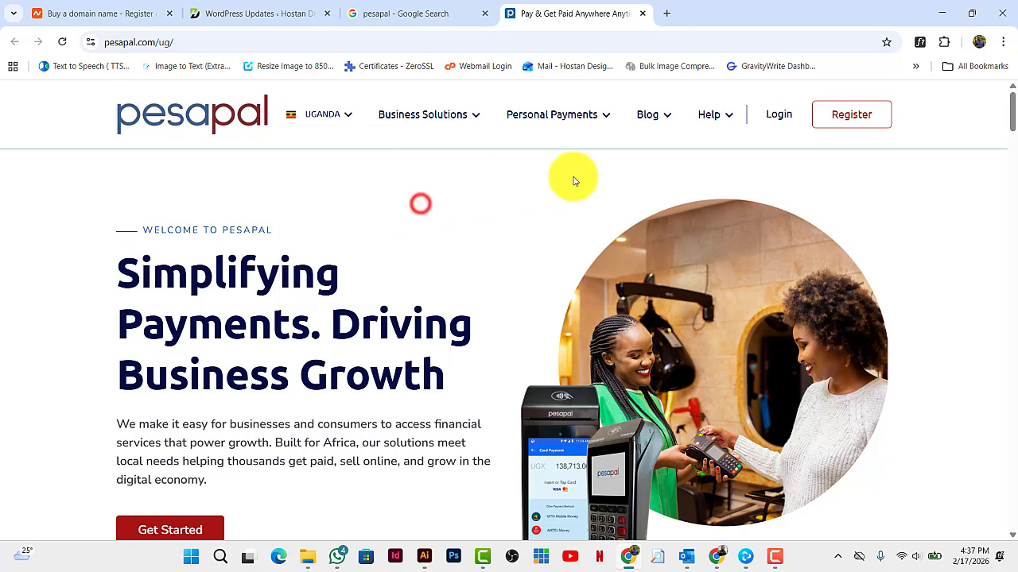
pyautogui.click(852, 116)
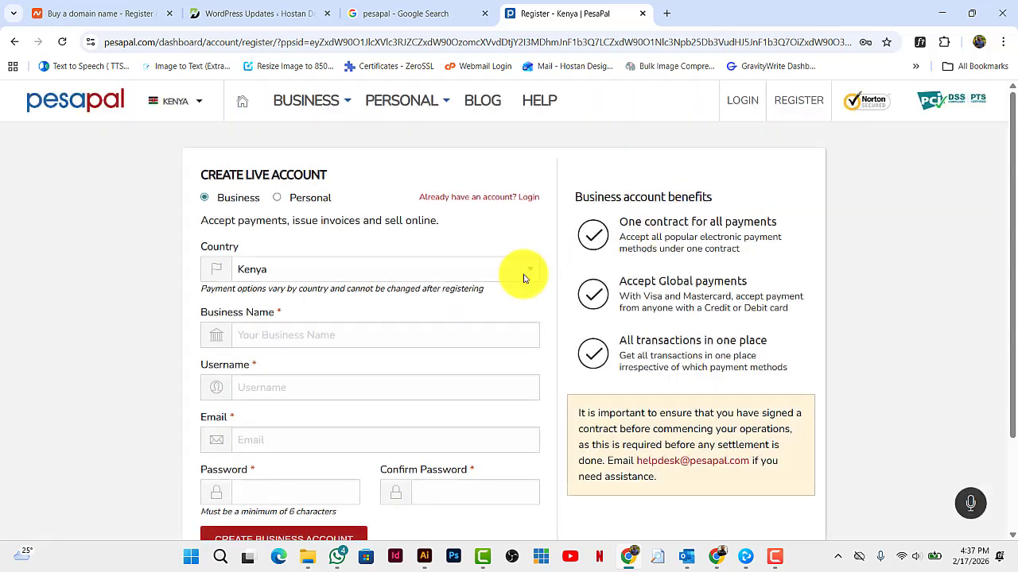
# Set the account country to Uganda and autofill the business name from saved entries.
pyautogui.click(400, 272)
pyautogui.press('u')
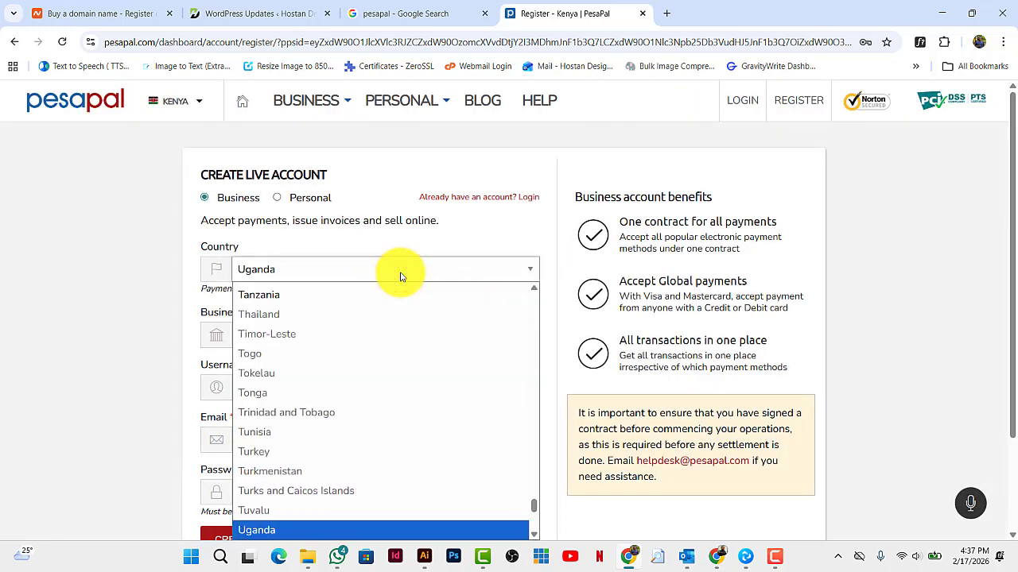
pyautogui.click(278, 529)
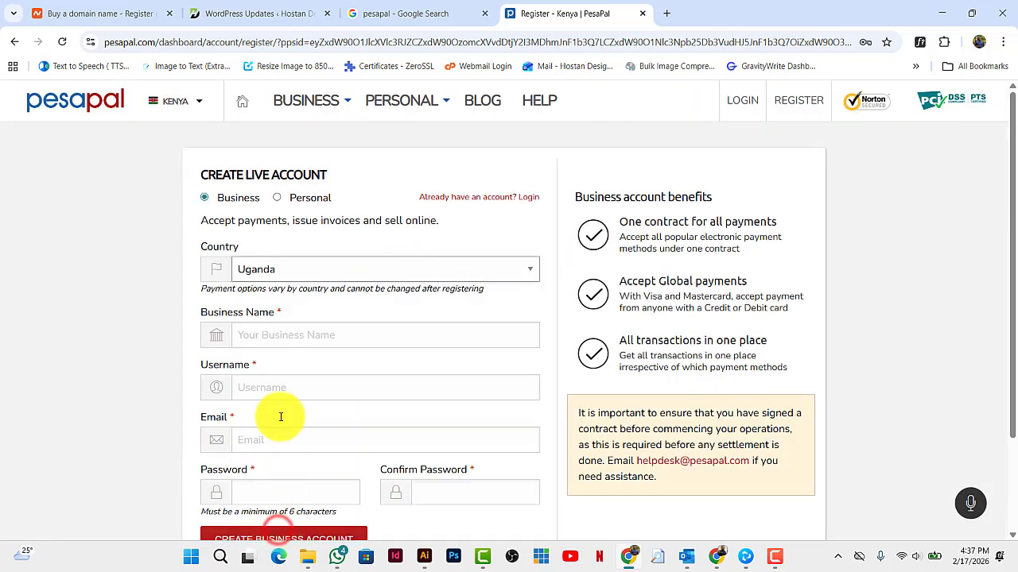
pyautogui.click(282, 336)
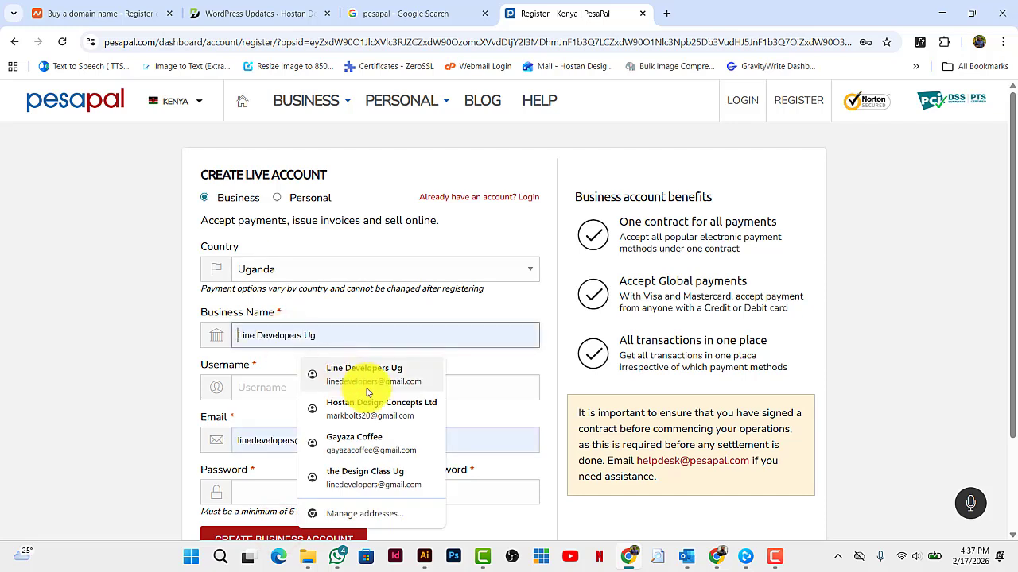
pyautogui.click(374, 407)
# Enter the username, replace the prefilled business email, and enter and confirm the password.
pyautogui.click(264, 387)
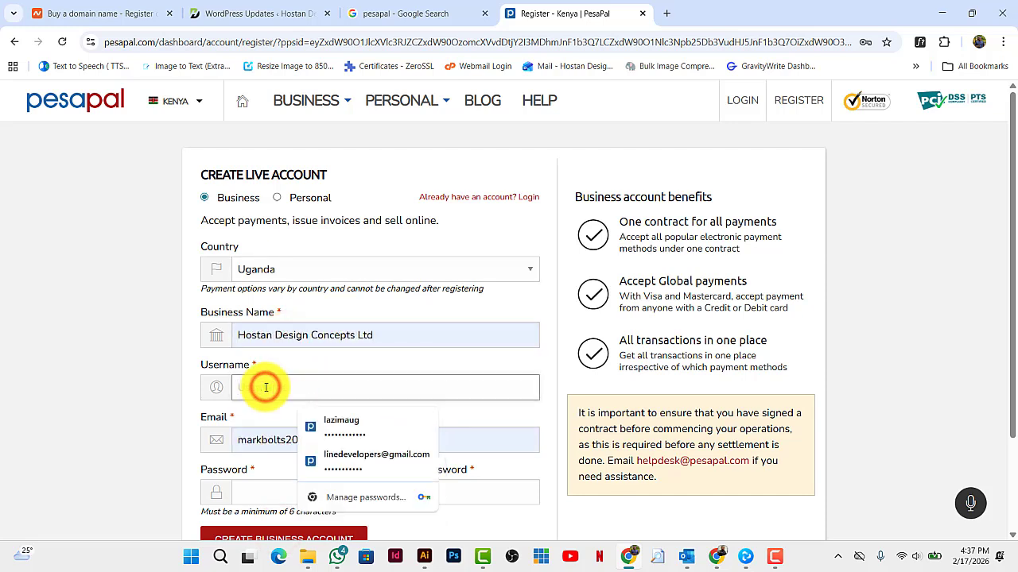
pyautogui.write('hostan')
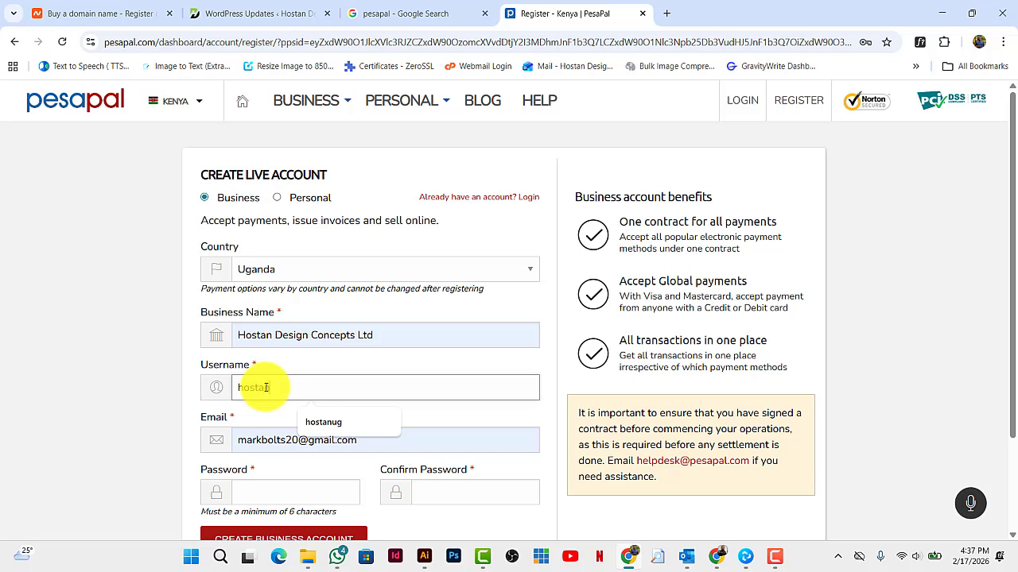
pyautogui.write('ug')
pyautogui.moveTo(375, 440); pyautogui.dragTo(202, 443)
pyautogui.write('hostandesignconcep')
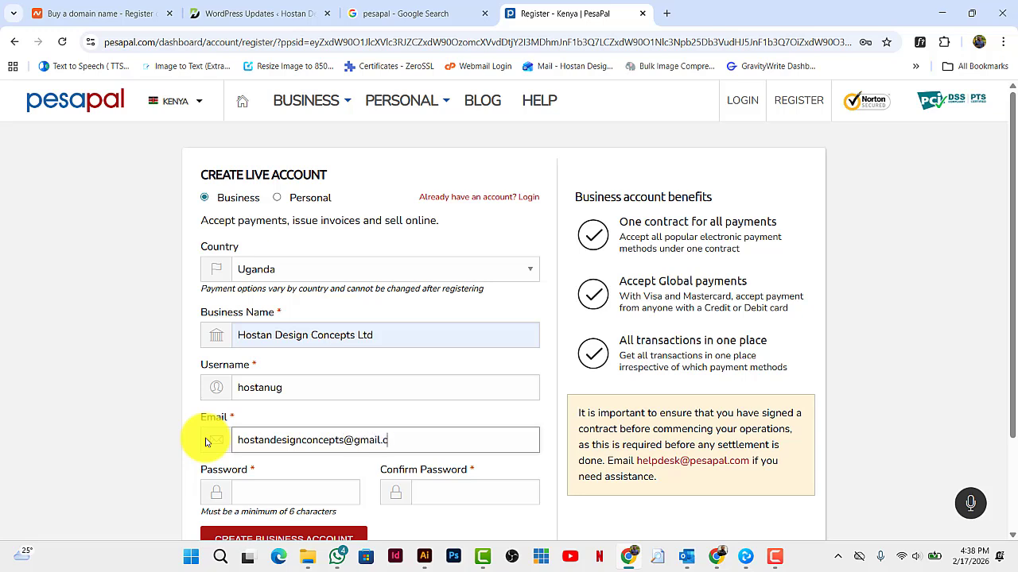
pyautogui.click(259, 494)
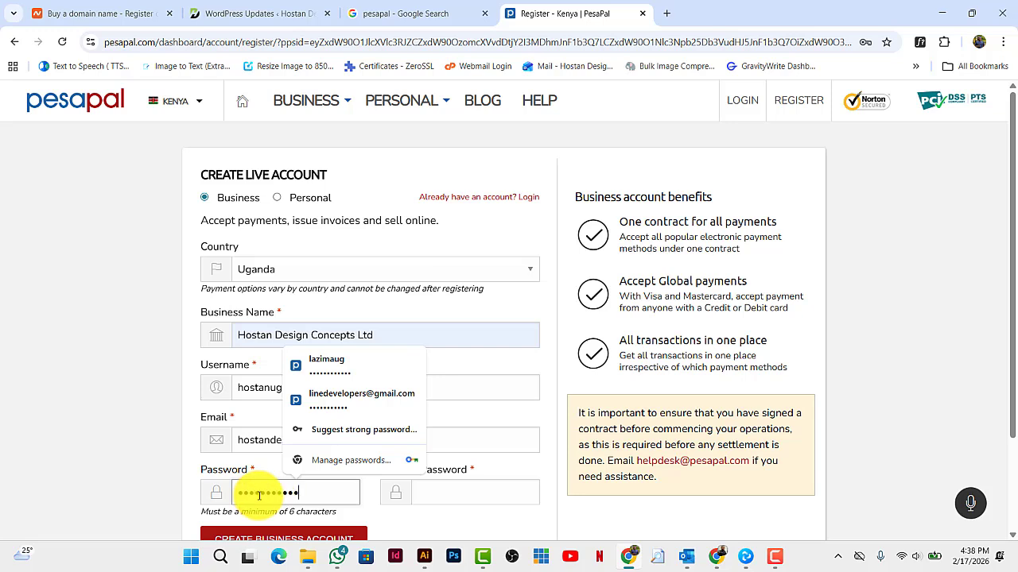
pyautogui.click(444, 490)
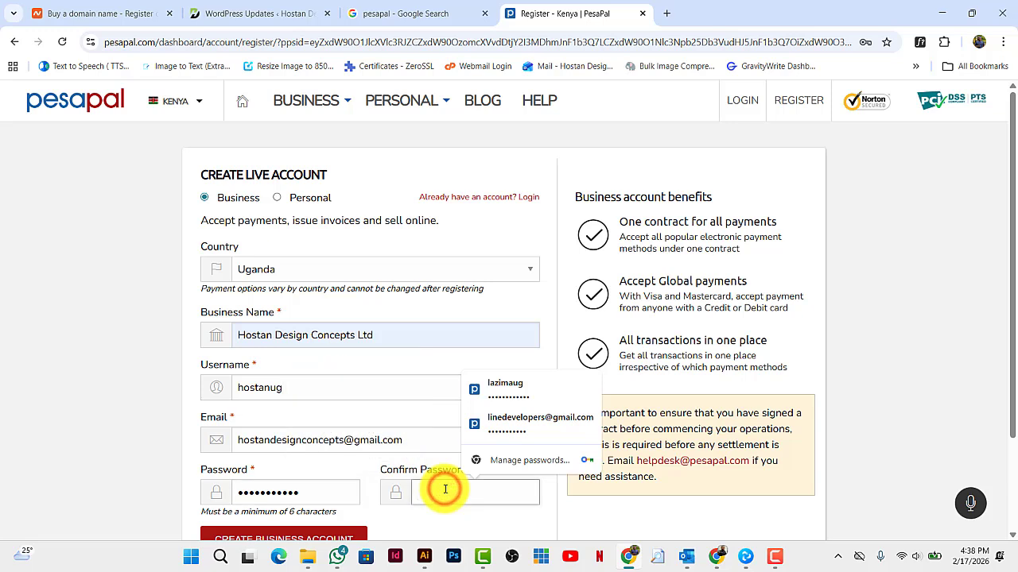
pyautogui.write('•••')
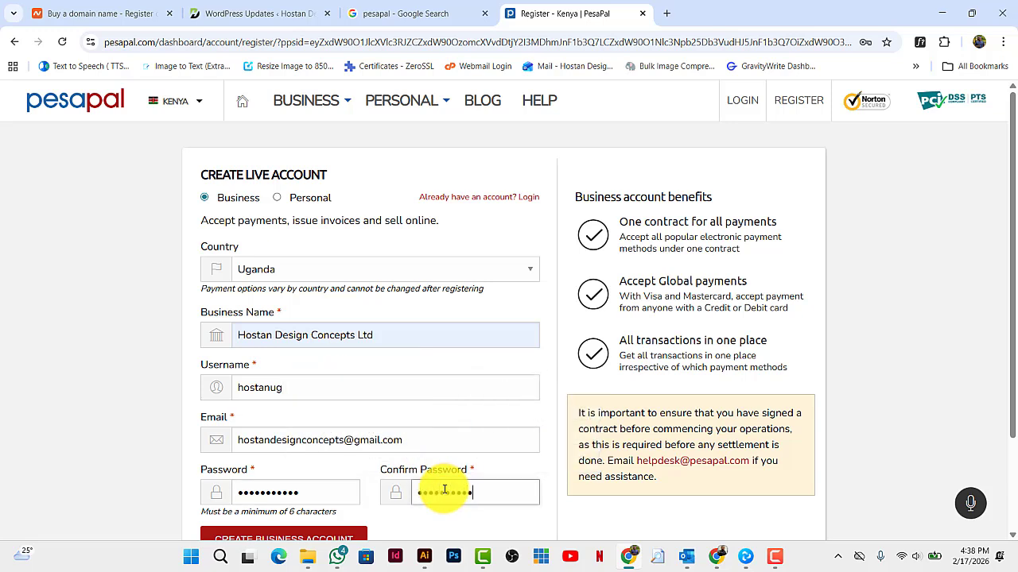
# Submit the form to create the Business account.
pyautogui.scroll(-2, 509, 401)
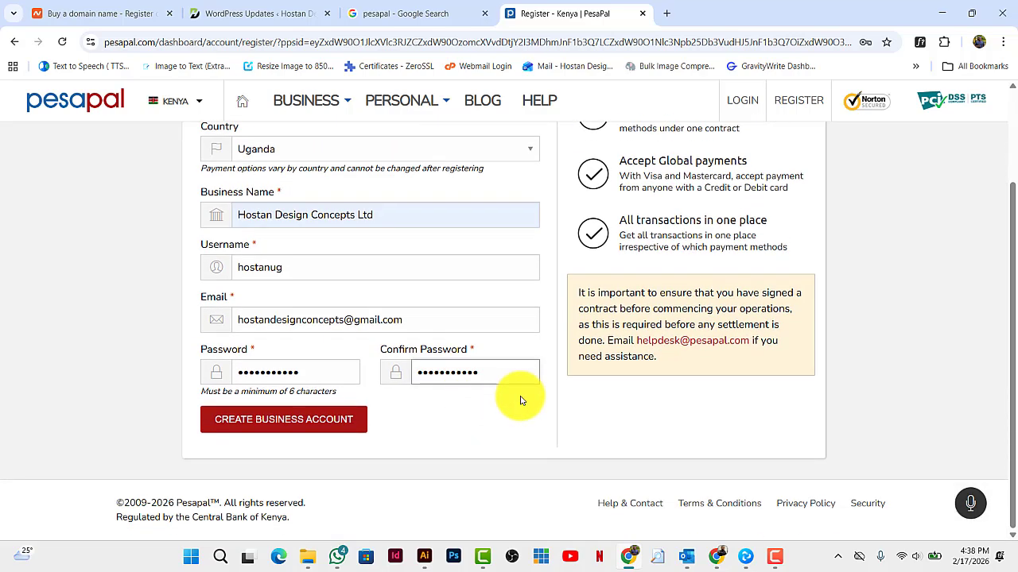
pyautogui.scroll(2, 525, 398)
pyautogui.scroll(-1, 387, 461)
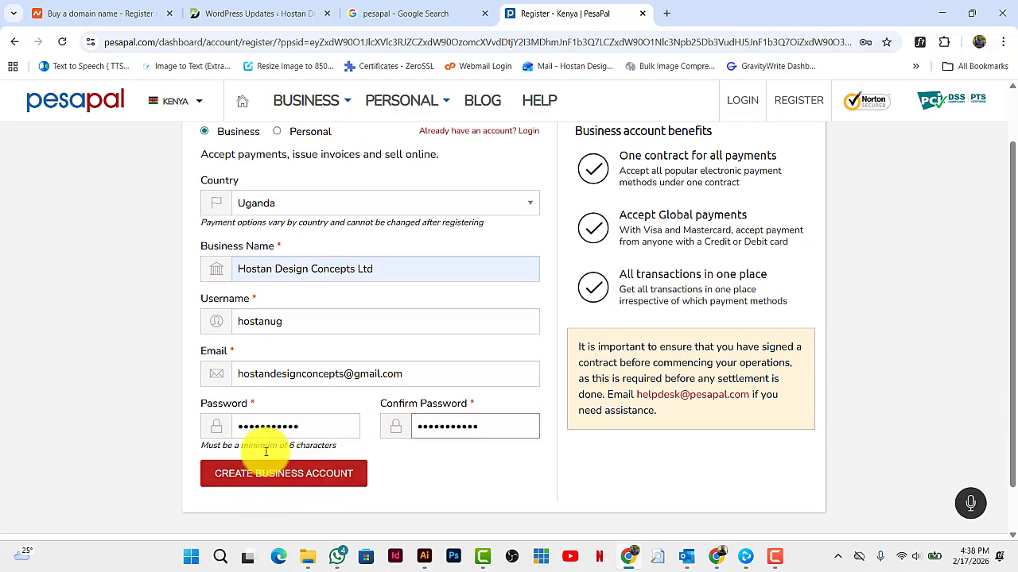
pyautogui.click(271, 477)
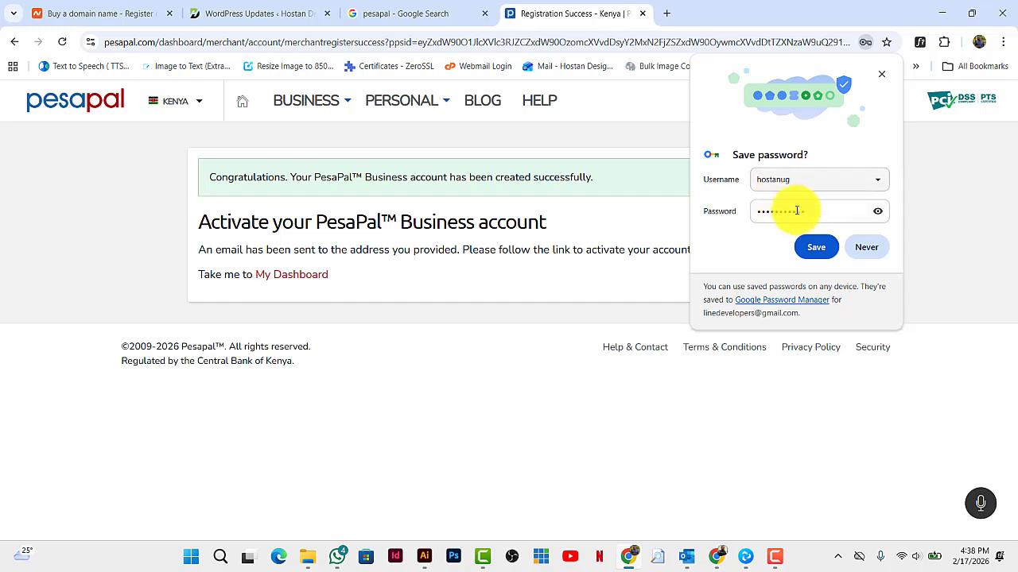
# Save the new Pesapal login in Chrome and bring up Windows search.
pyautogui.click(813, 247)
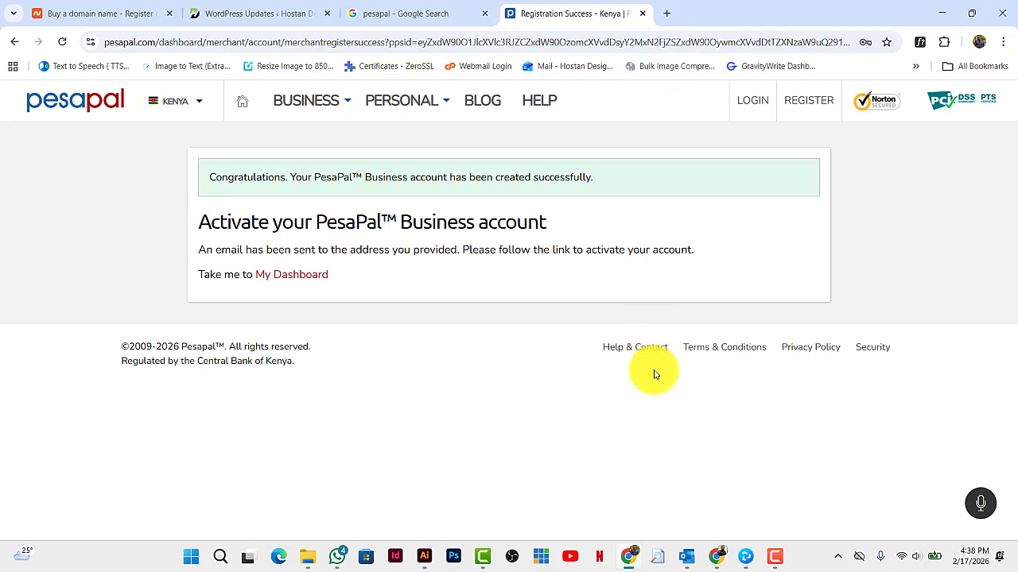
pyautogui.press('super')
# Launch Chrome with the Hostan business profile.
pyautogui.write('c')
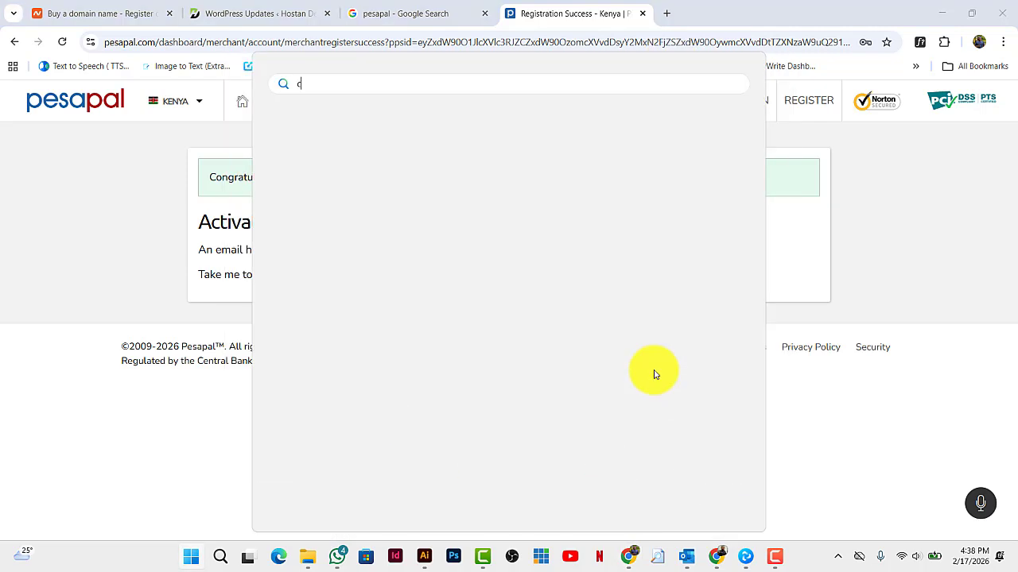
pyautogui.write('hrome')
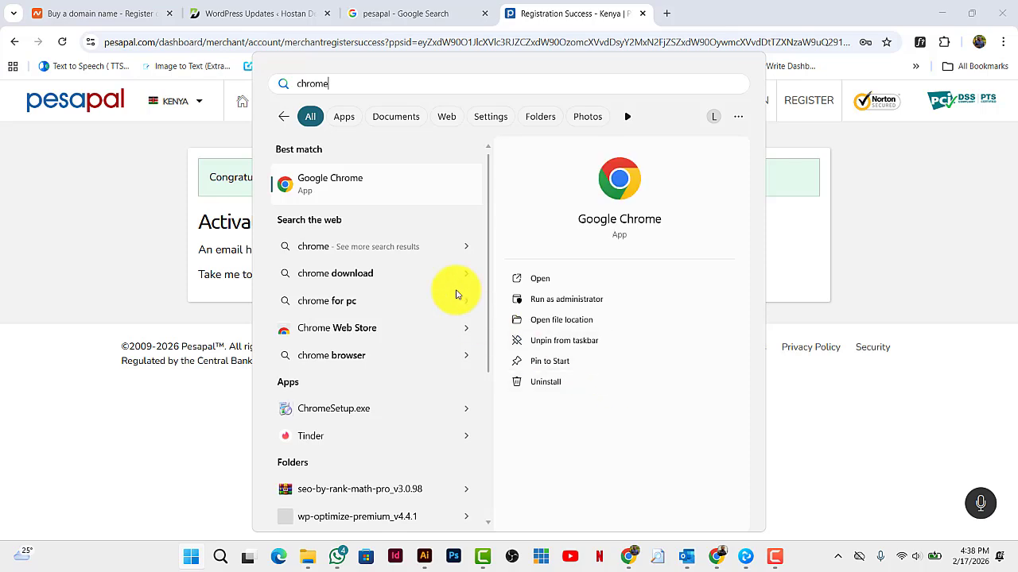
pyautogui.click(353, 185)
pyautogui.scroll(-1, 636, 294)
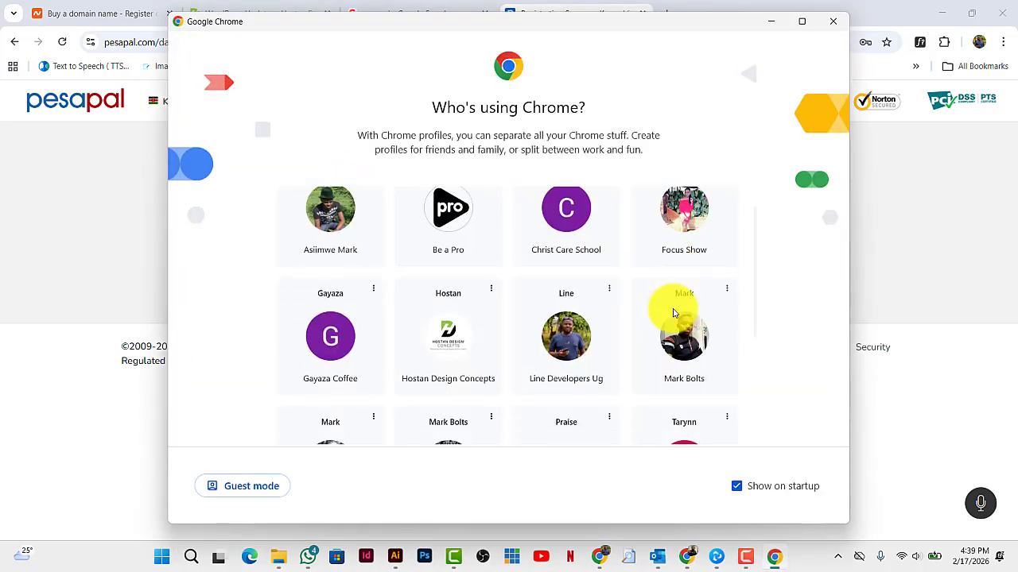
pyautogui.click(449, 312)
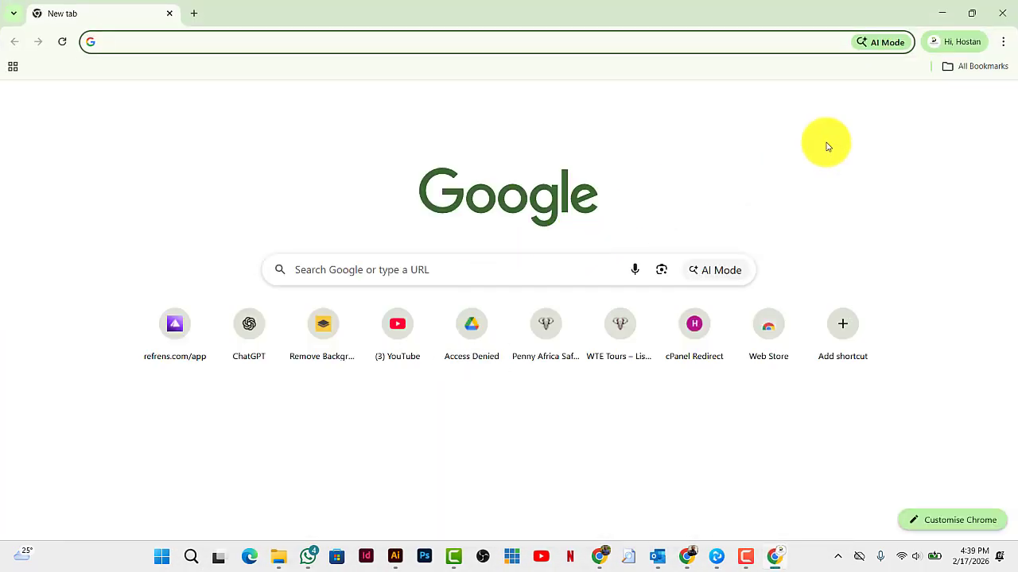
# Open the PesaPal activation email in Gmail and activate the account.
pyautogui.click(884, 105)
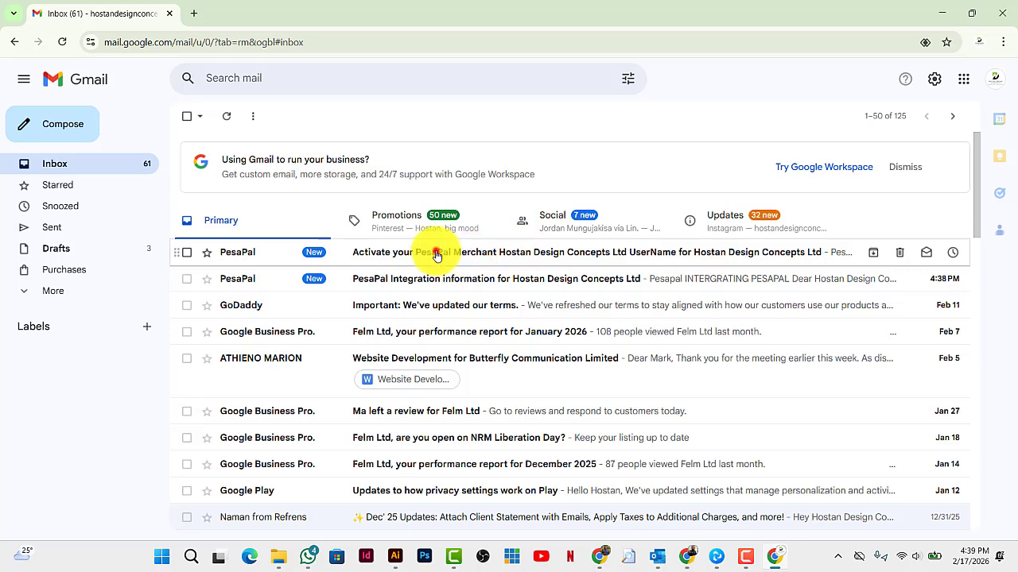
pyautogui.click(435, 254)
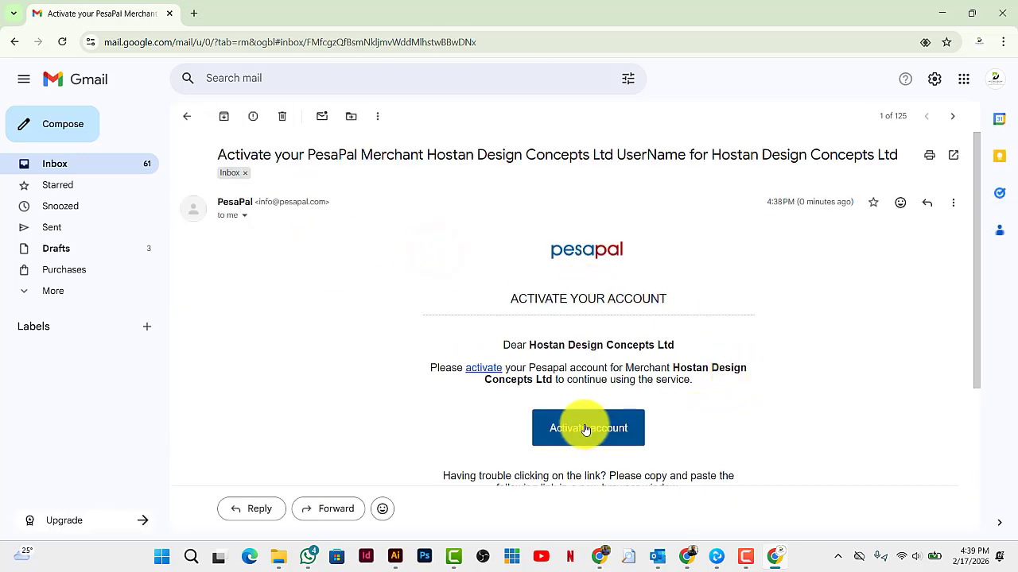
pyautogui.click(584, 428)
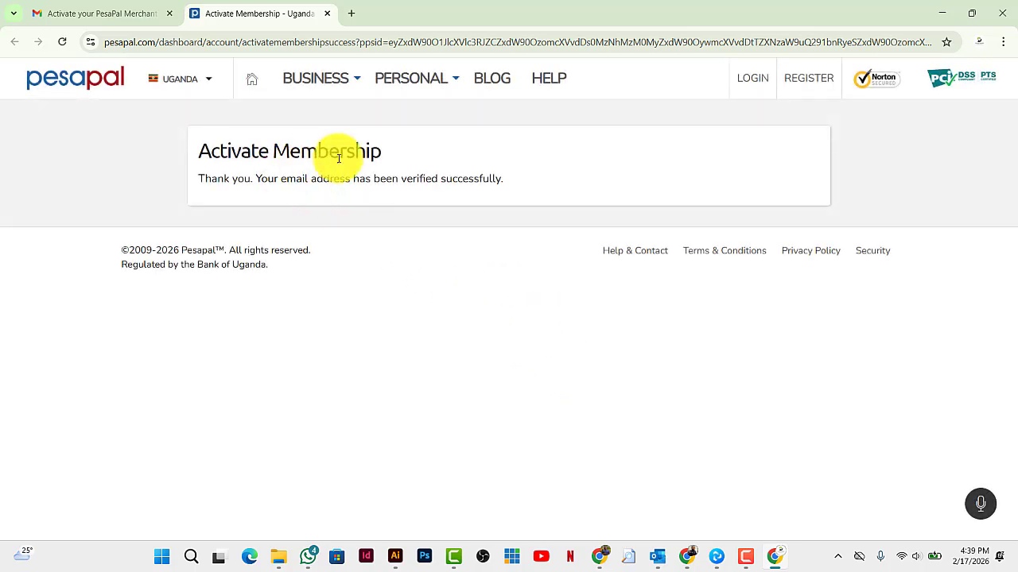
pyautogui.click(941, 13)
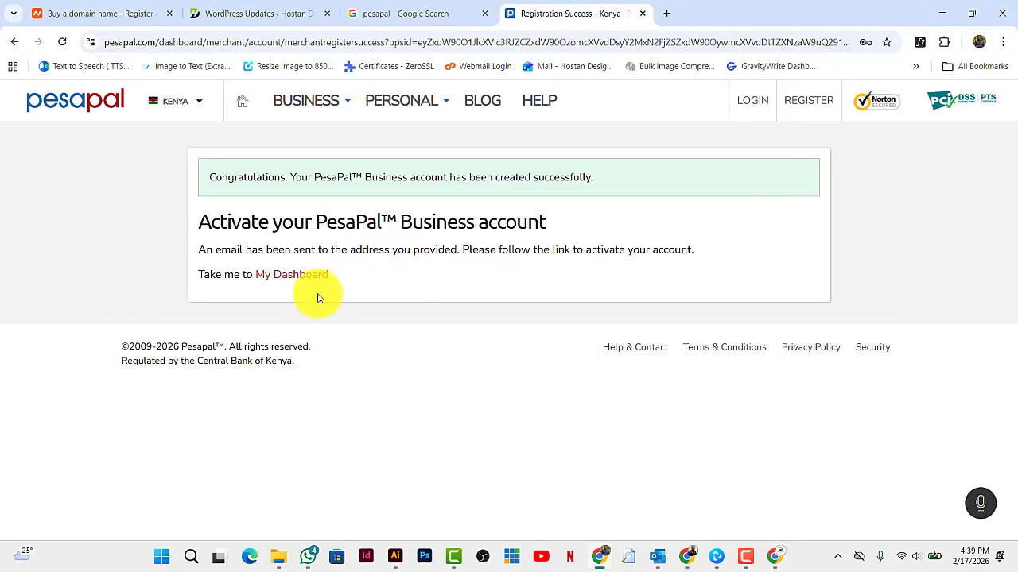
# Log in to the merchant account with the saved credentials and Remember me ticked.
pyautogui.click(294, 275)
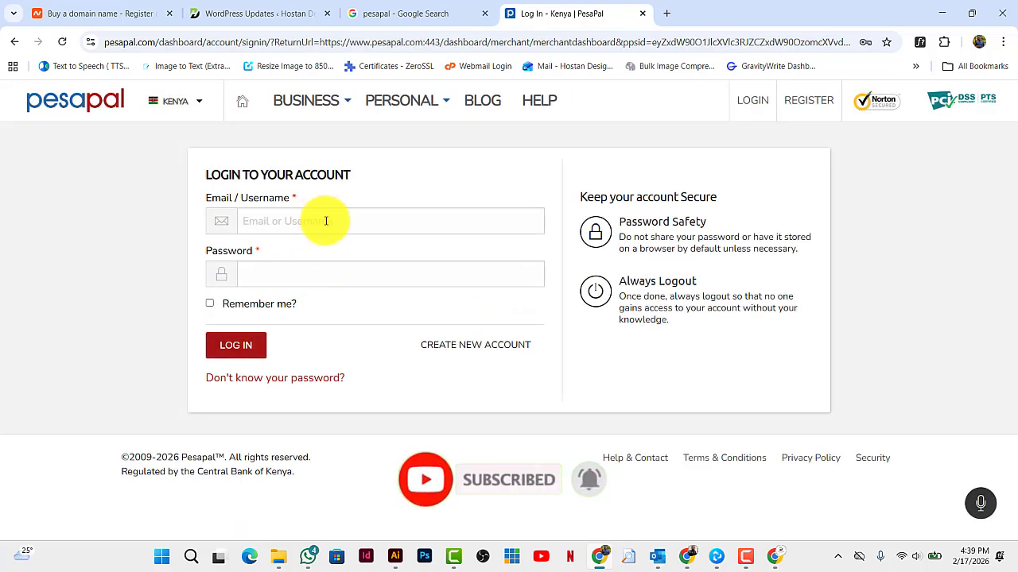
pyautogui.click(326, 221)
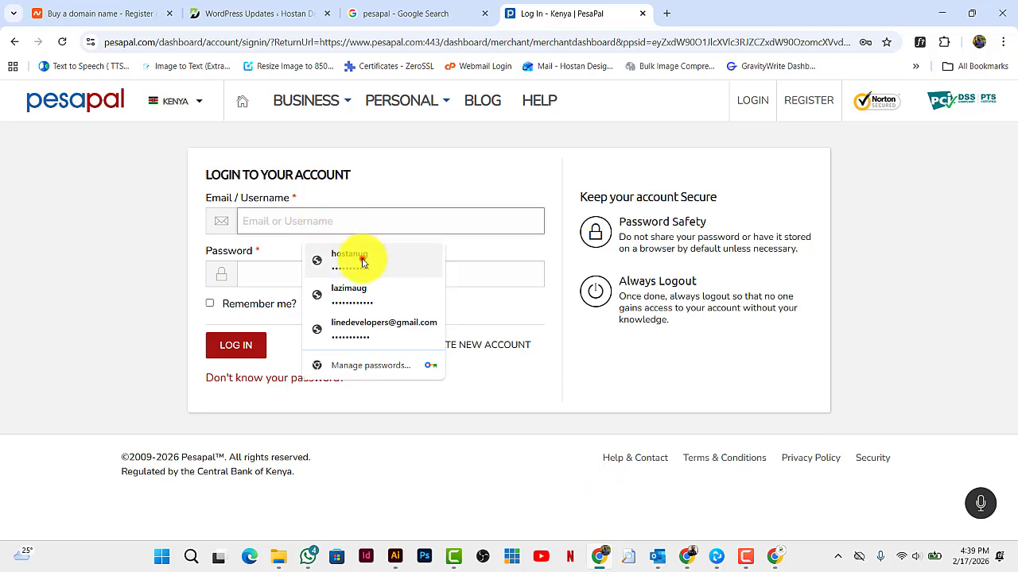
pyautogui.click(362, 262)
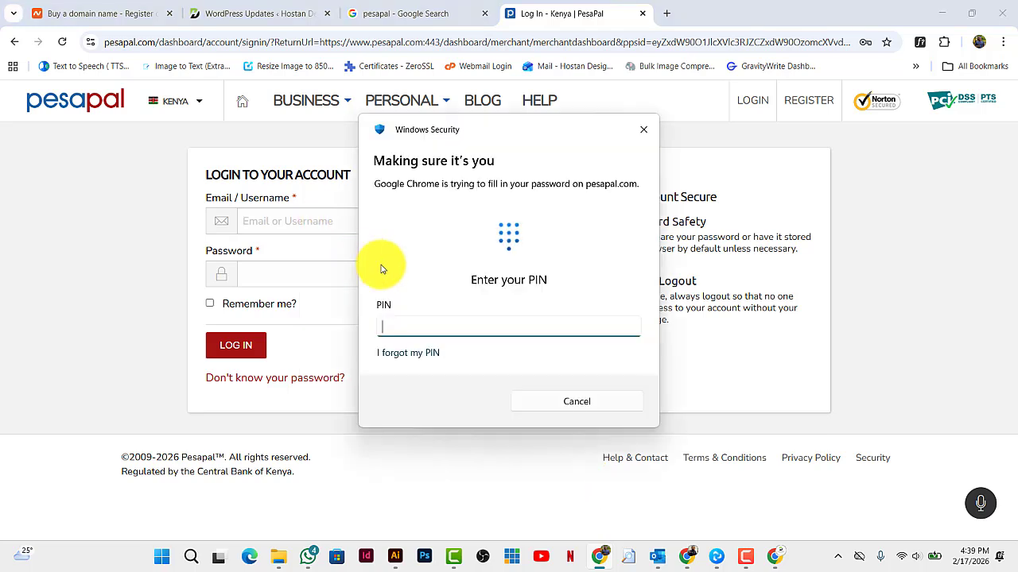
pyautogui.press('Return')
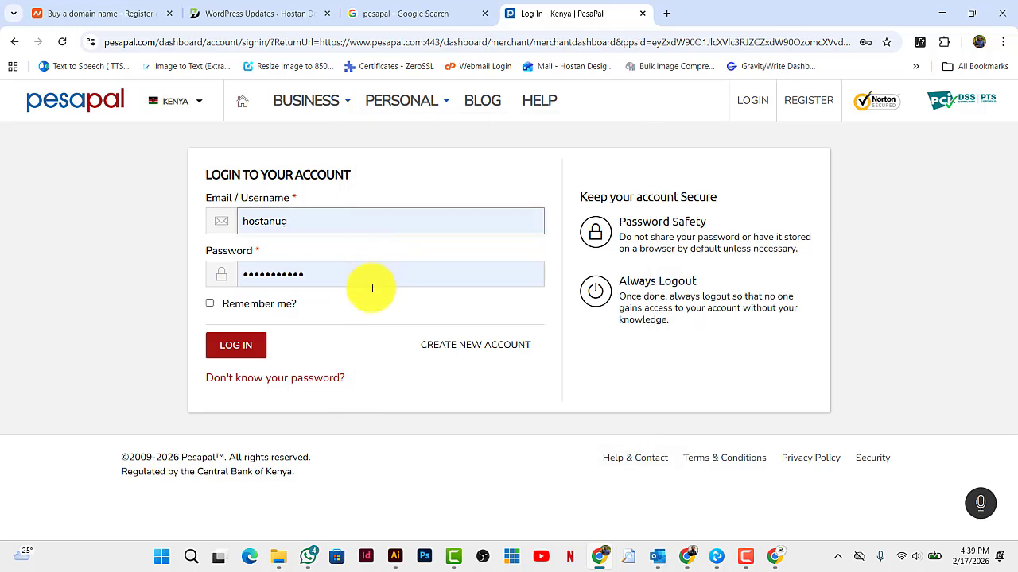
pyautogui.click(211, 305)
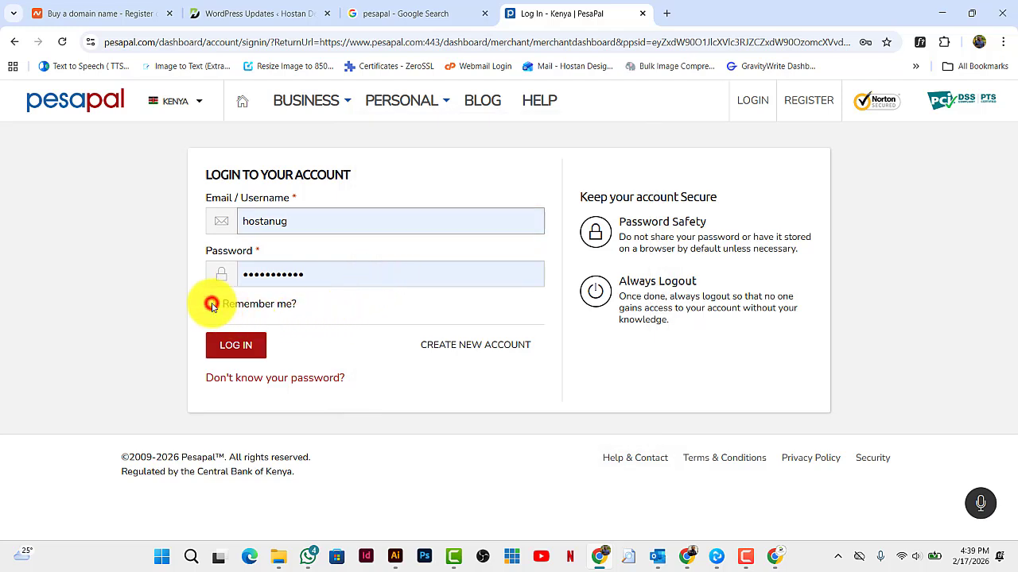
pyautogui.click(233, 350)
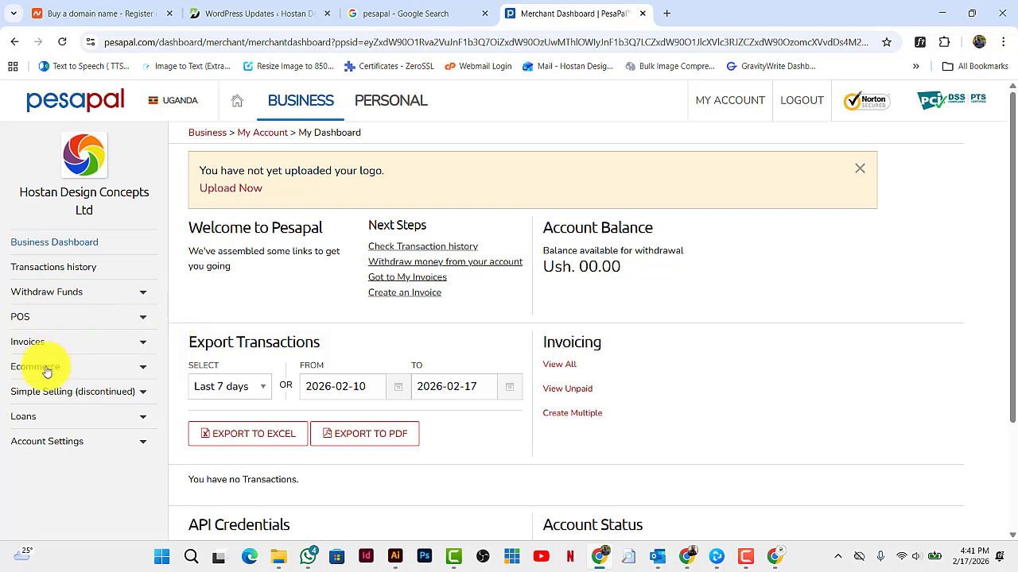
# Open Ecommerce payment pages, sign in again with saved credentials, and choose the Uganda business account.
pyautogui.click(144, 370)
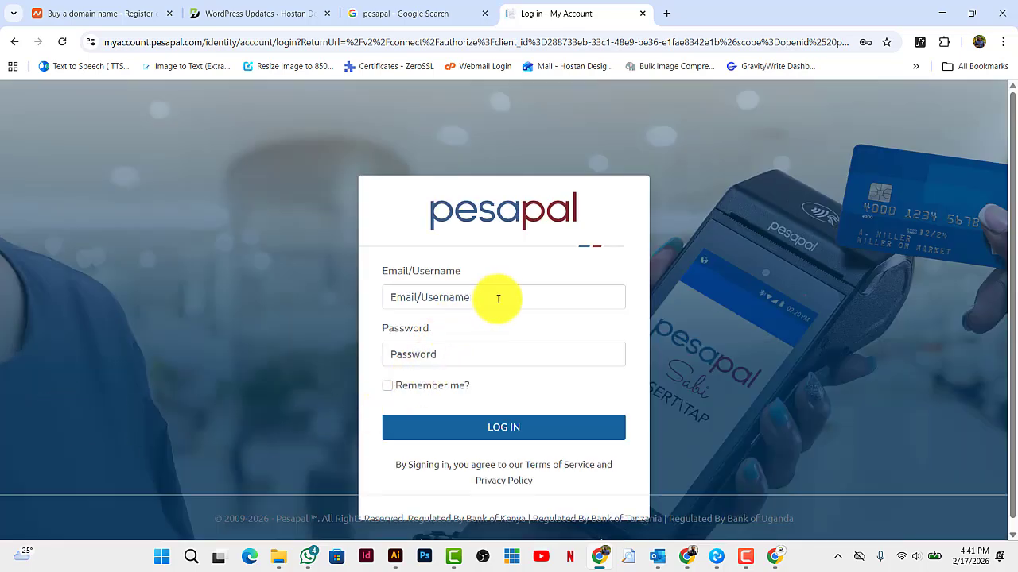
pyautogui.click(498, 298)
pyautogui.click(513, 367)
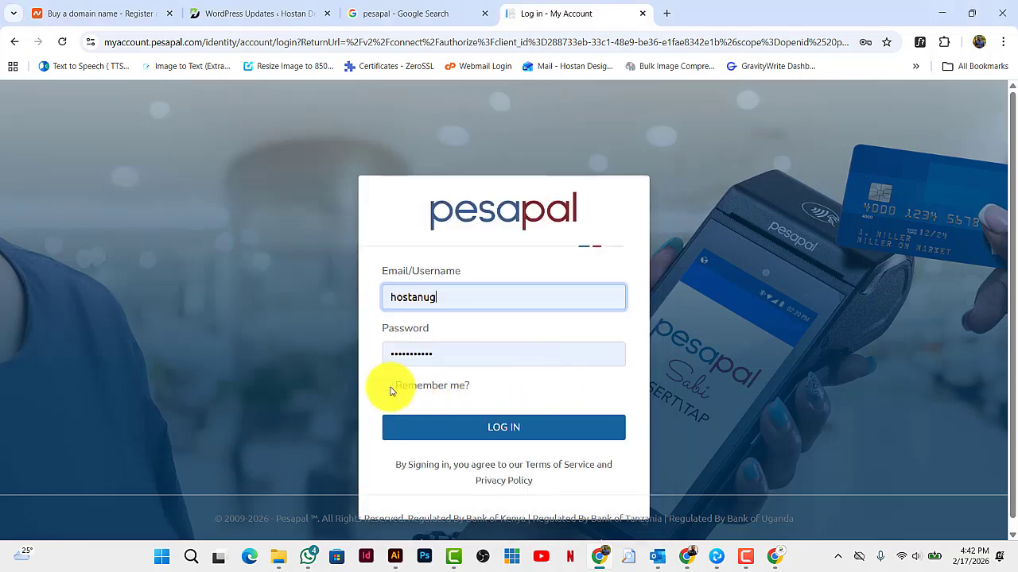
pyautogui.click(388, 387)
pyautogui.click(537, 423)
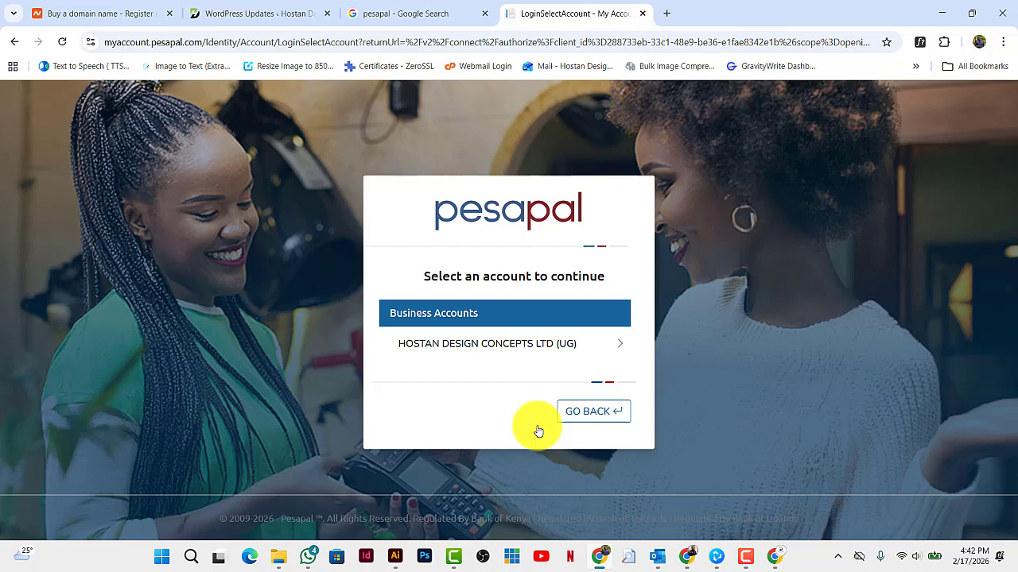
pyautogui.click(528, 348)
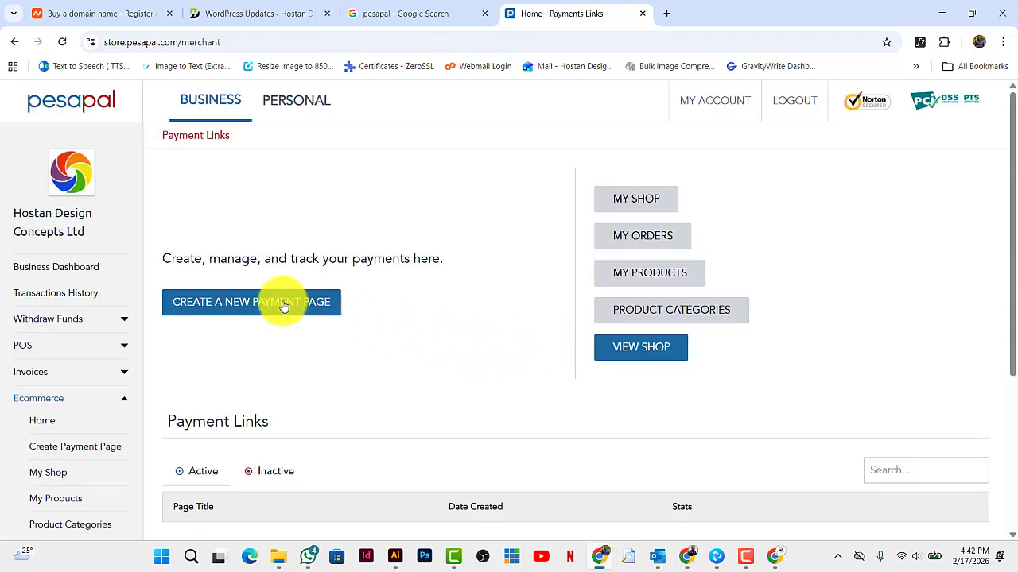
# Create a payment page titled 'Hostan Design Concepts Ltd - Donati' and proceed.
pyautogui.click(247, 309)
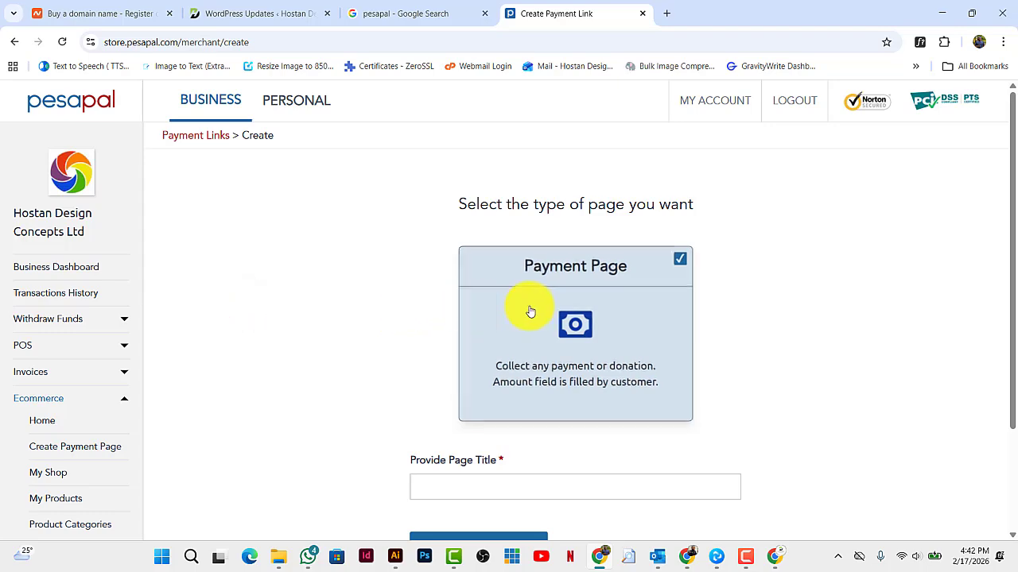
pyautogui.scroll(-3, 518, 325)
pyautogui.click(493, 420)
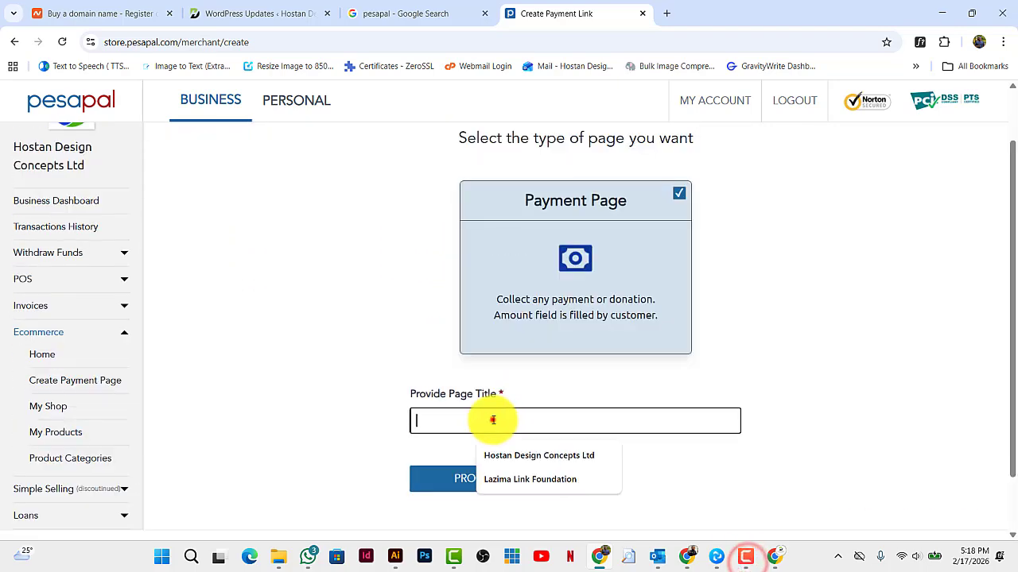
pyautogui.click(559, 454)
pyautogui.doubleClick(552, 420)
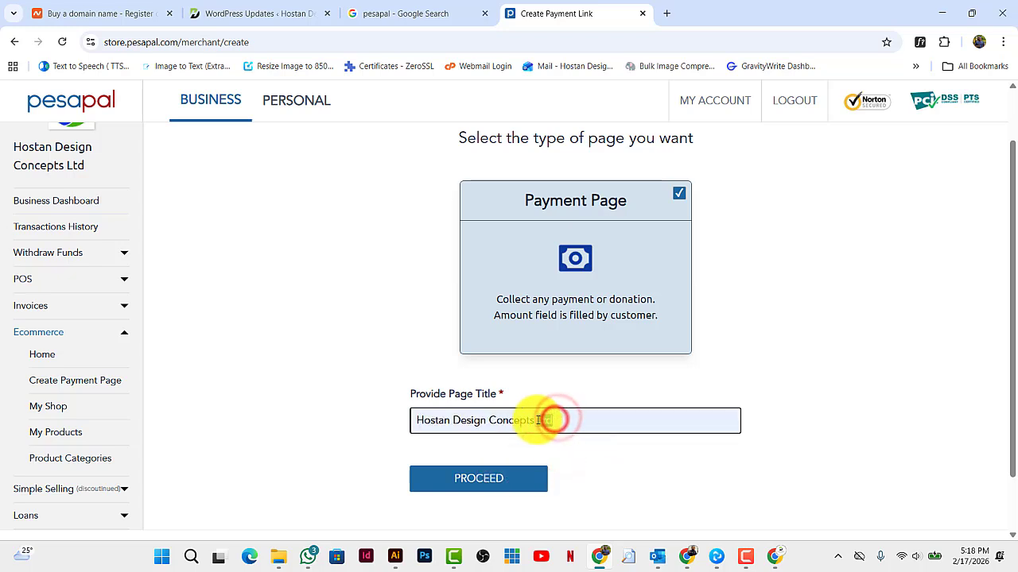
pyautogui.write('- Donati')
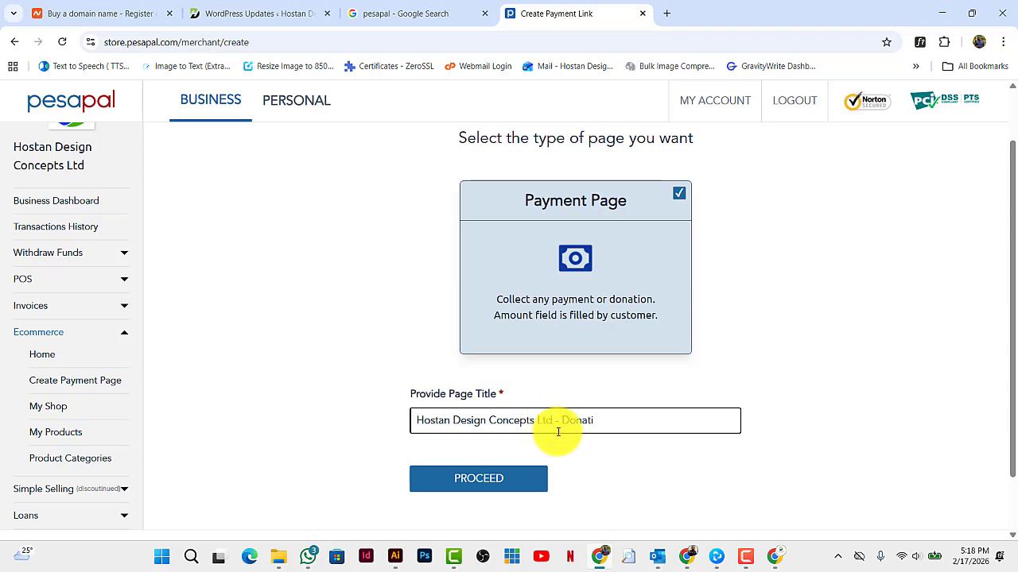
pyautogui.click(494, 479)
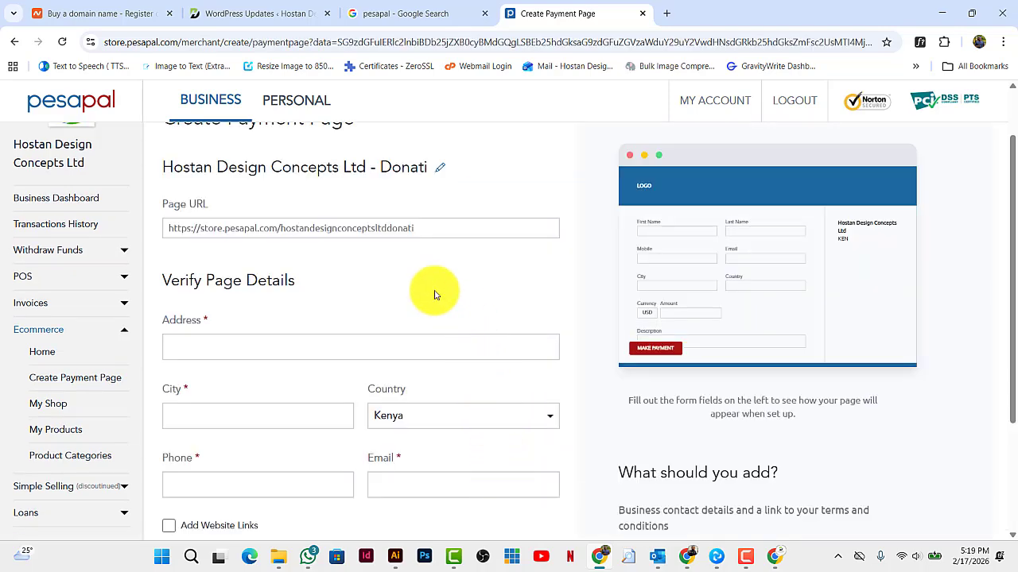
# Autofill the business address, phone and email, with Uganda as the country.
pyautogui.scroll(-2, 434, 294)
pyautogui.click(213, 215)
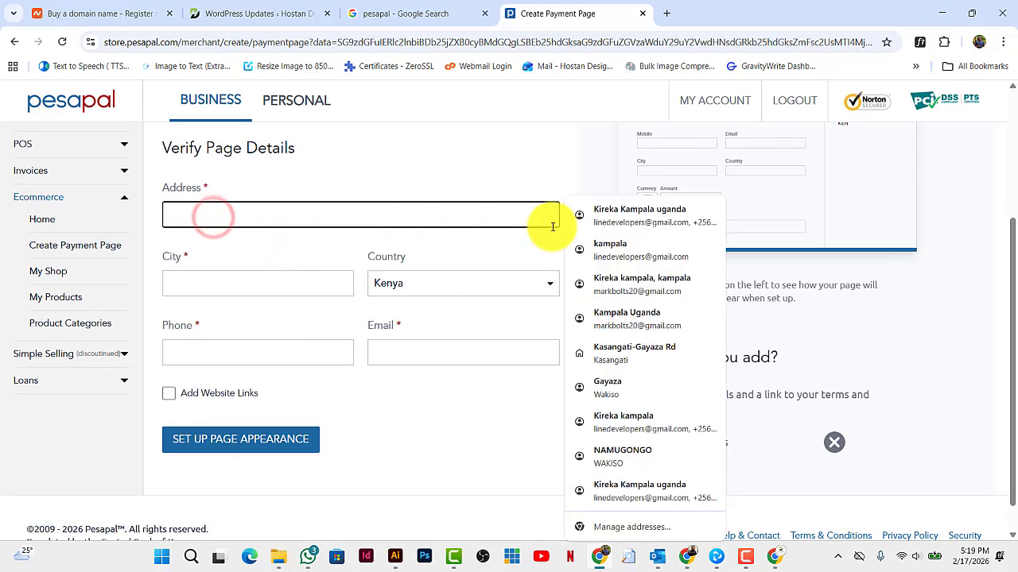
pyautogui.click(636, 215)
pyautogui.click(479, 292)
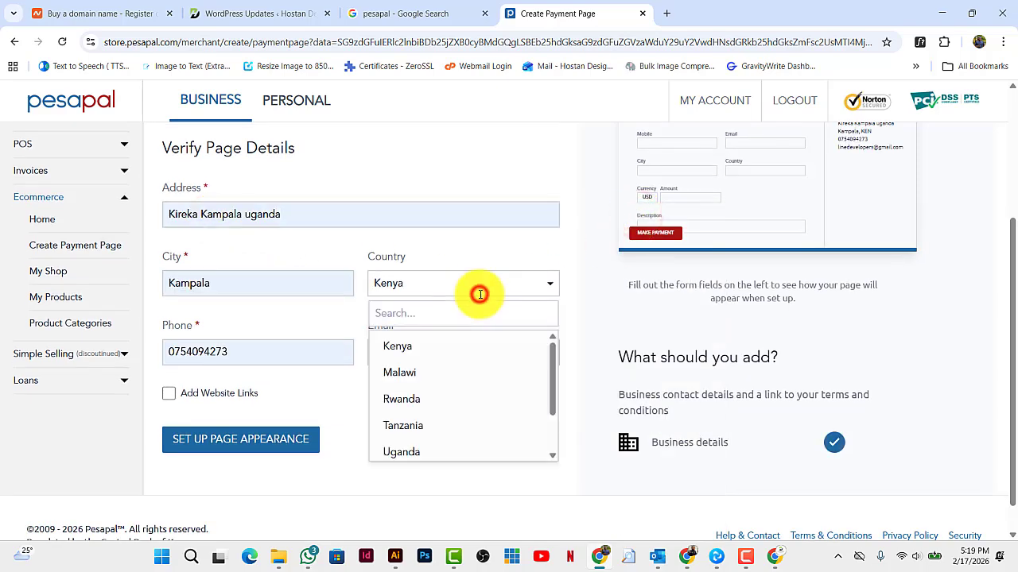
pyautogui.click(428, 454)
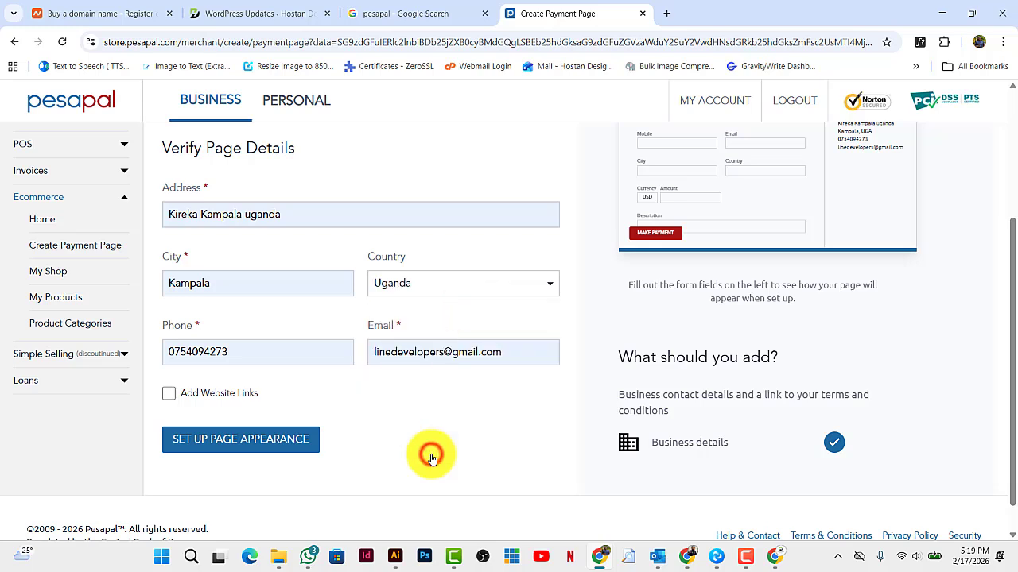
# Add the company website link and continue to page appearance.
pyautogui.click(168, 395)
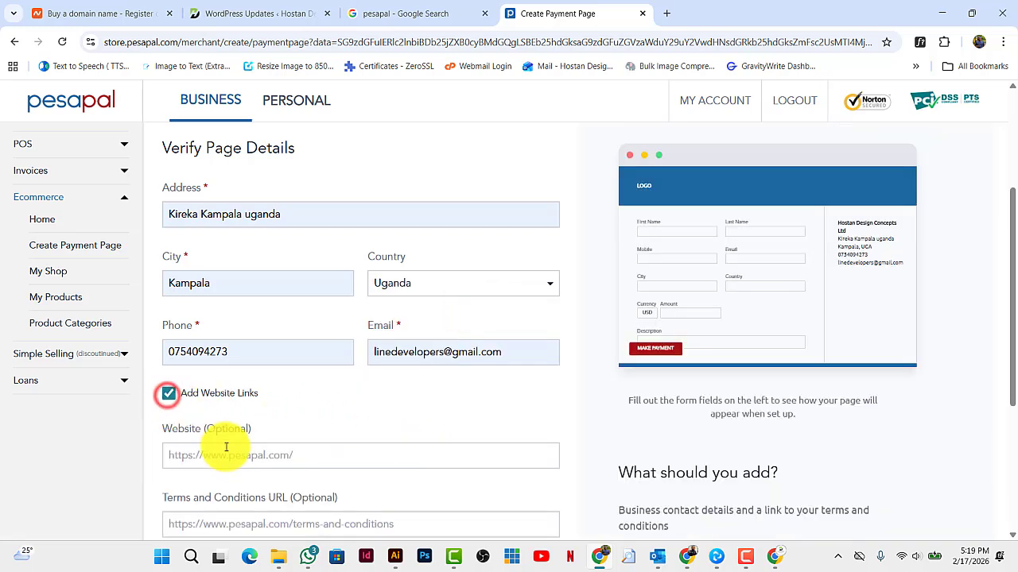
pyautogui.click(231, 450)
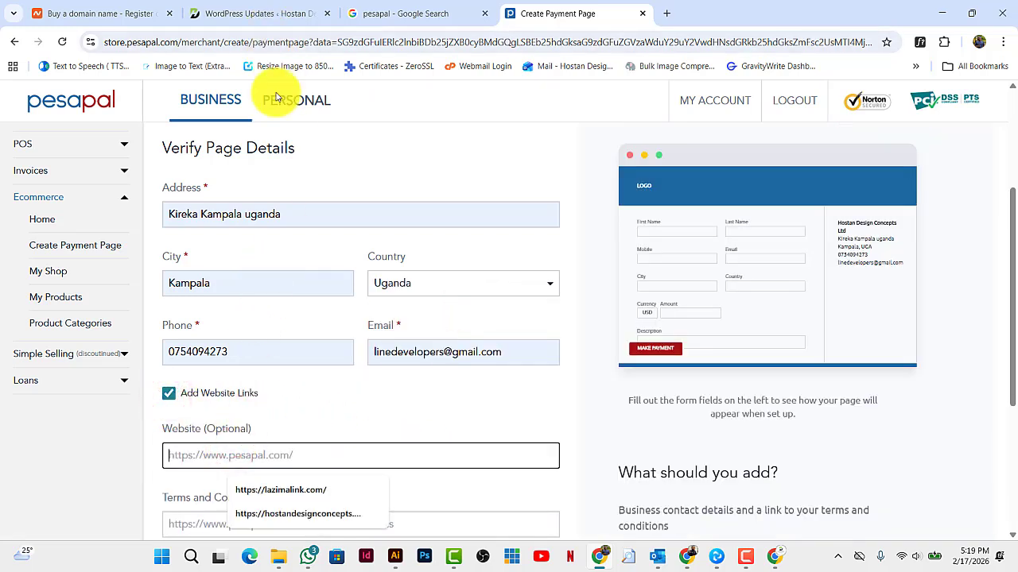
pyautogui.click(306, 512)
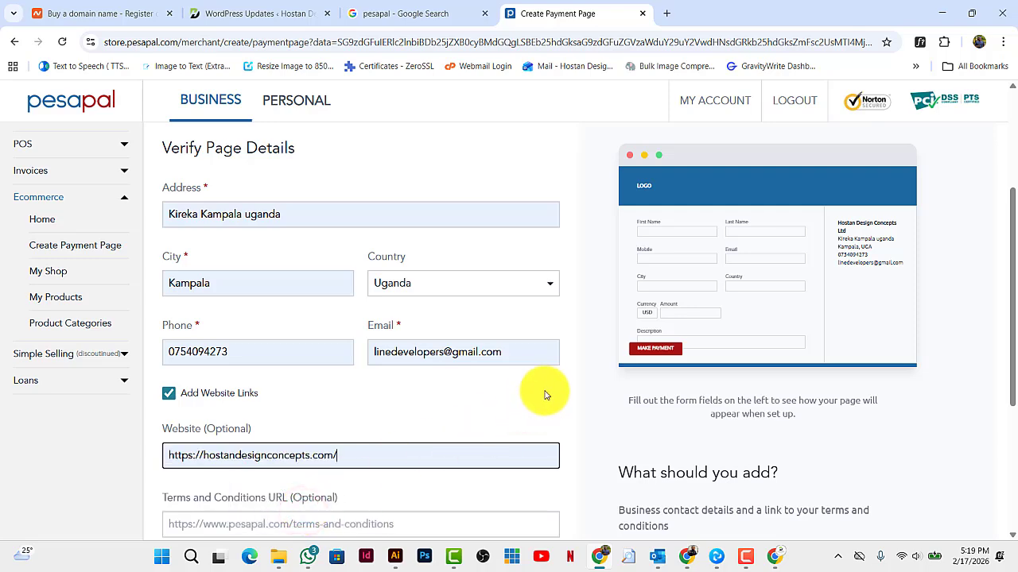
pyautogui.scroll(-2, 535, 390)
pyautogui.scroll(-2, 545, 395)
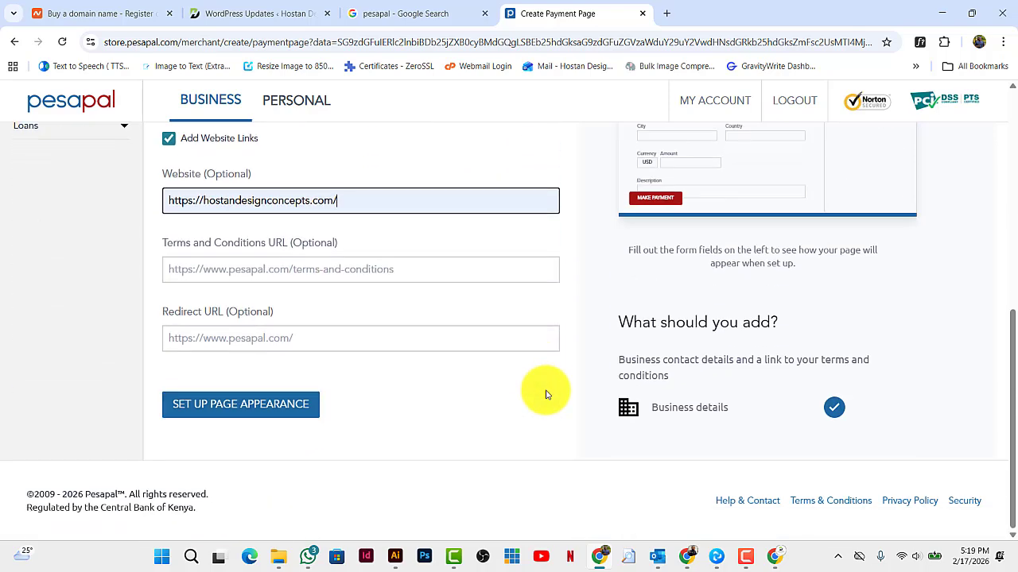
pyautogui.click(232, 405)
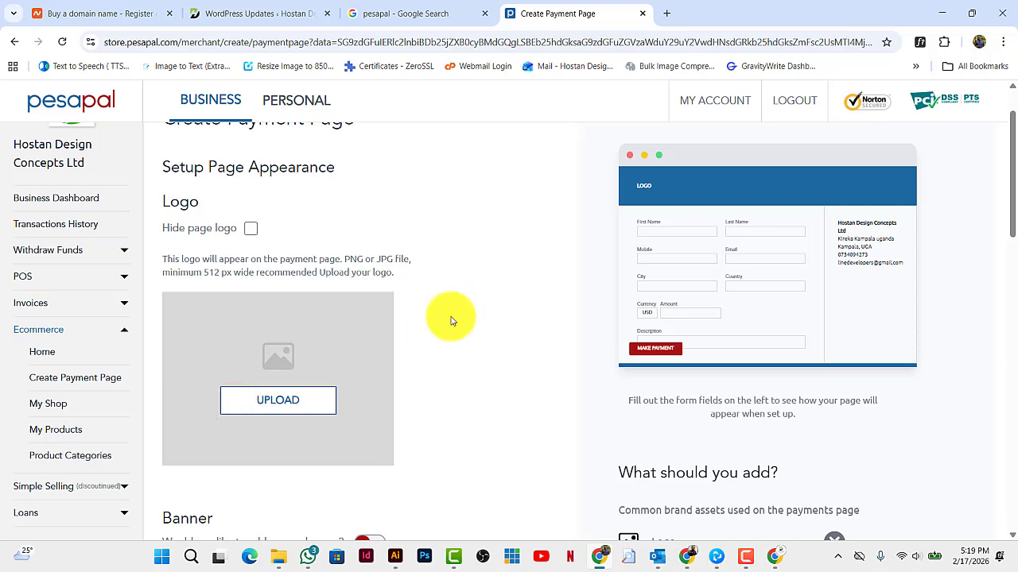
# Upload LOGO-footer-01 as the payment page logo.
pyautogui.click(274, 404)
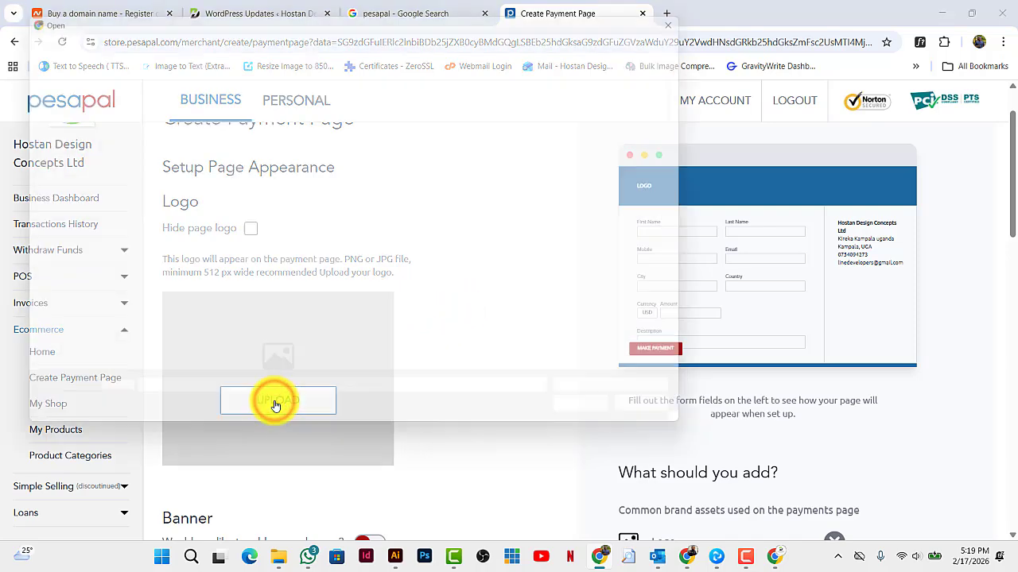
pyautogui.scroll(-3, 438, 212)
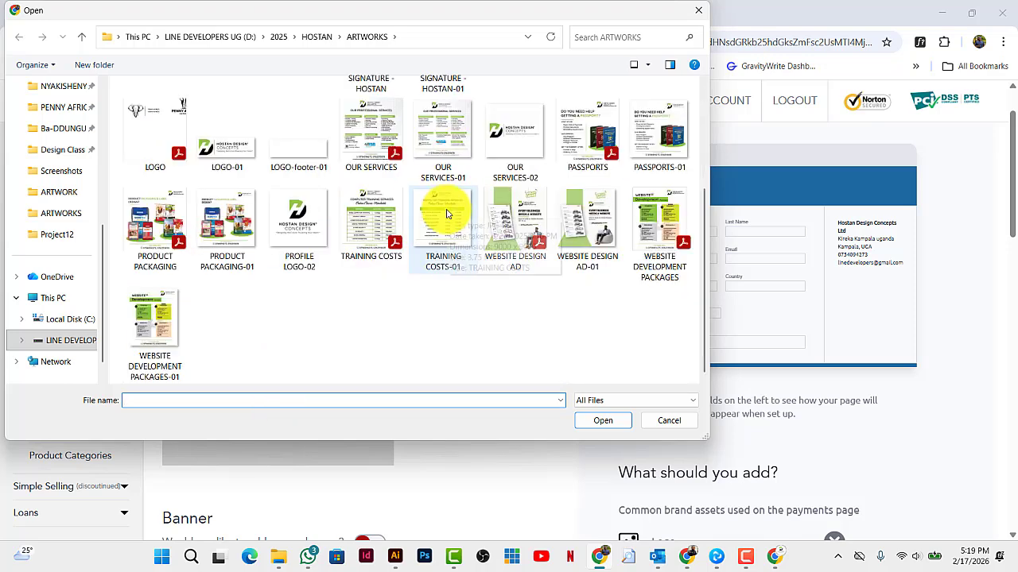
pyautogui.scroll(3, 432, 215)
pyautogui.click(297, 301)
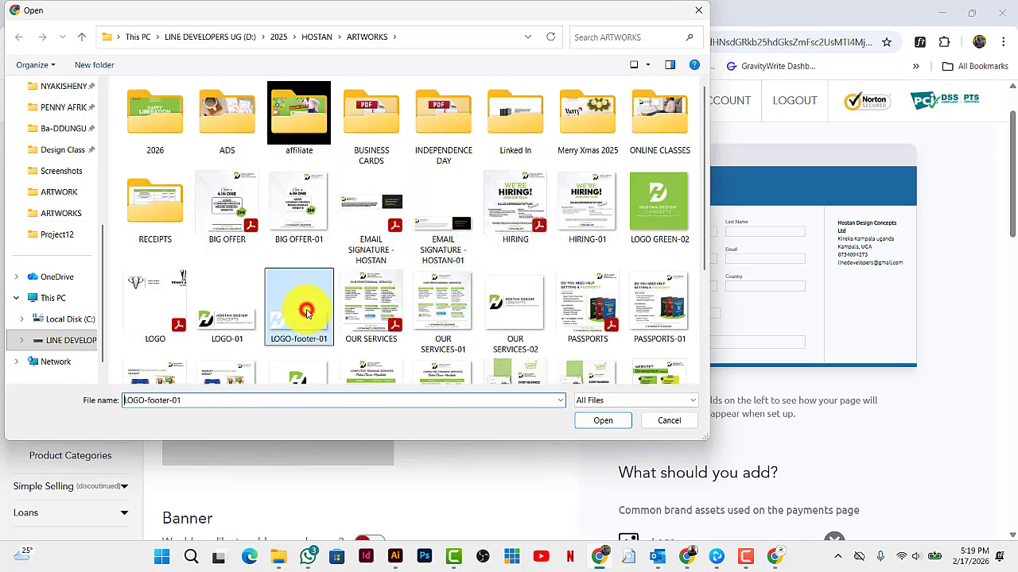
pyautogui.click(606, 421)
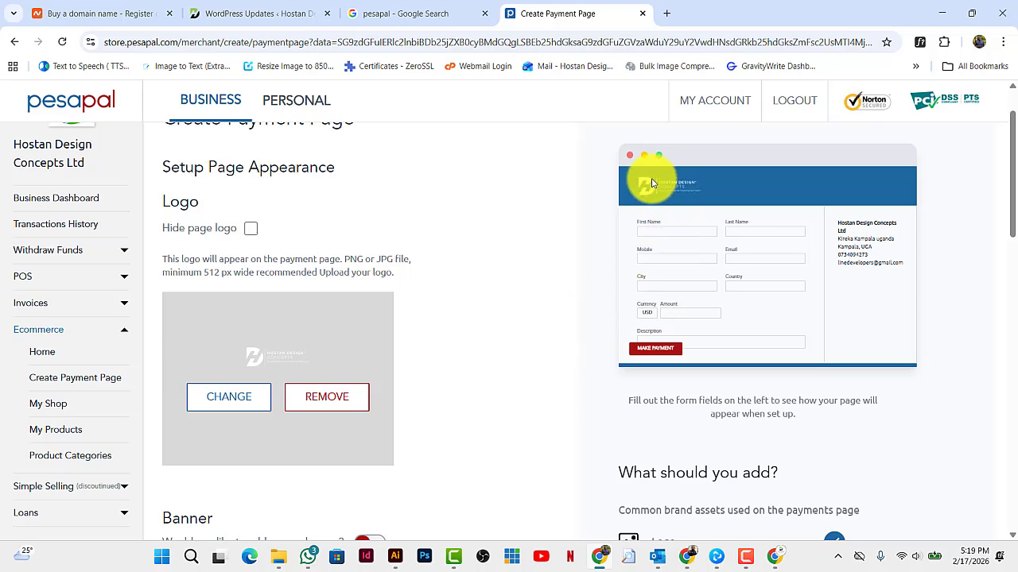
pyautogui.scroll(-4, 477, 274)
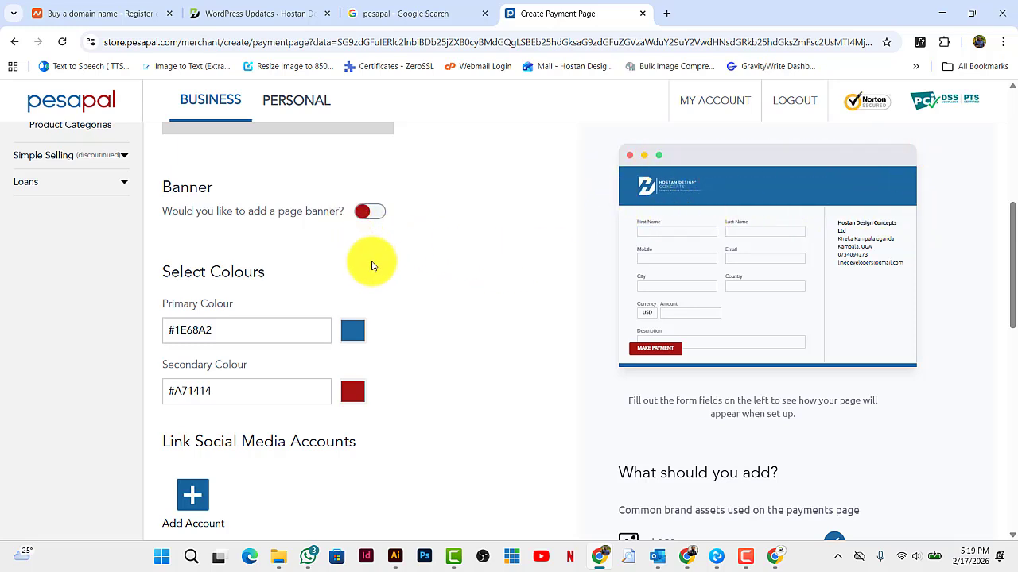
# Copy the green brand colour's hex code from Illustrator's Color Picker.
pyautogui.click(238, 330)
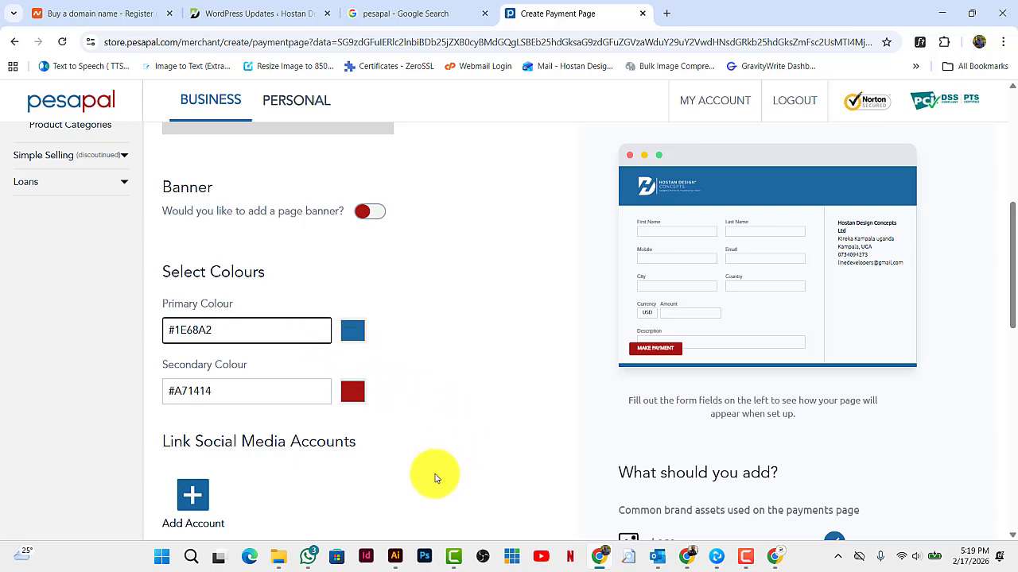
pyautogui.click(394, 558)
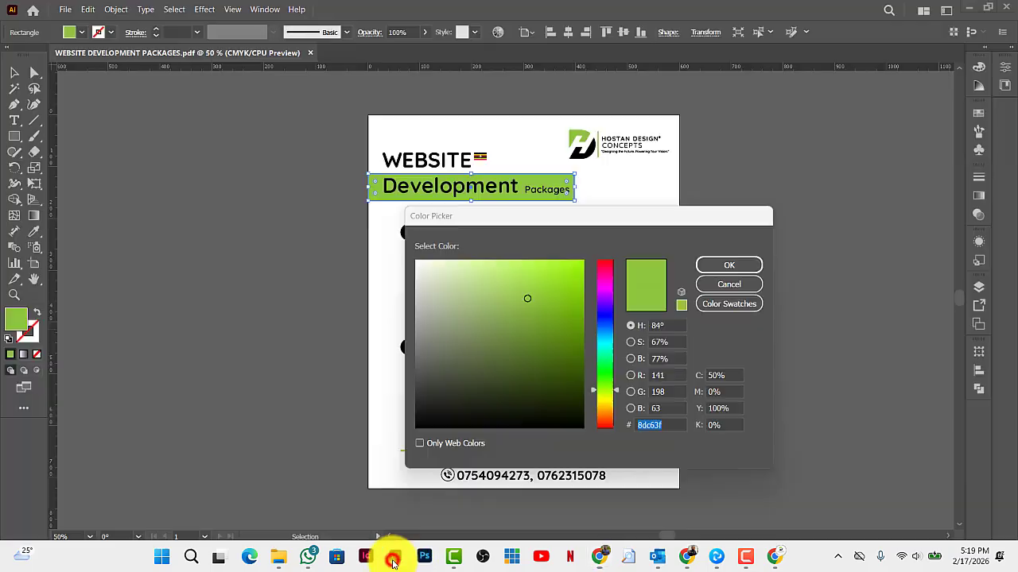
pyautogui.rightClick(648, 425)
pyautogui.click(680, 289)
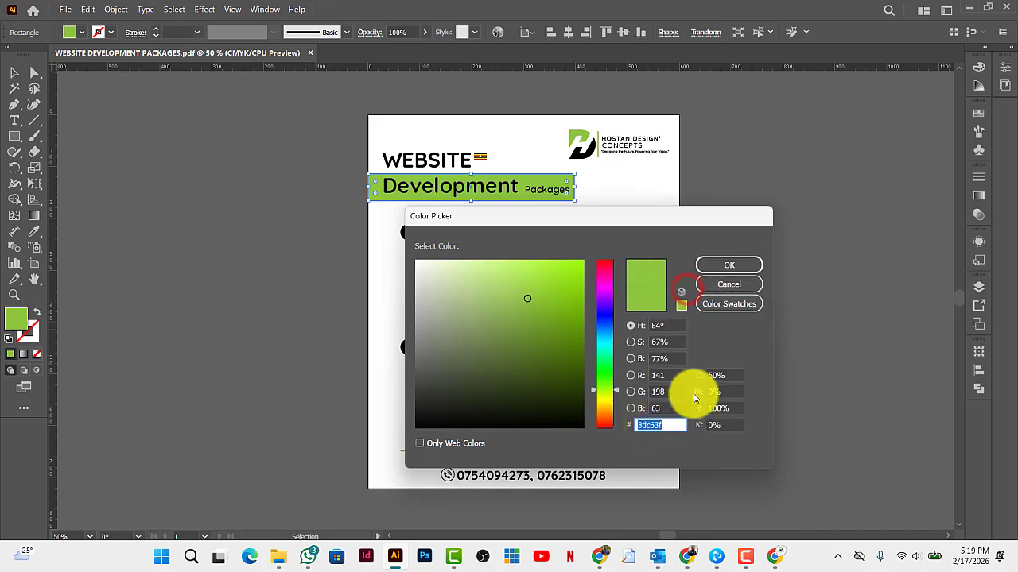
pyautogui.click(598, 557)
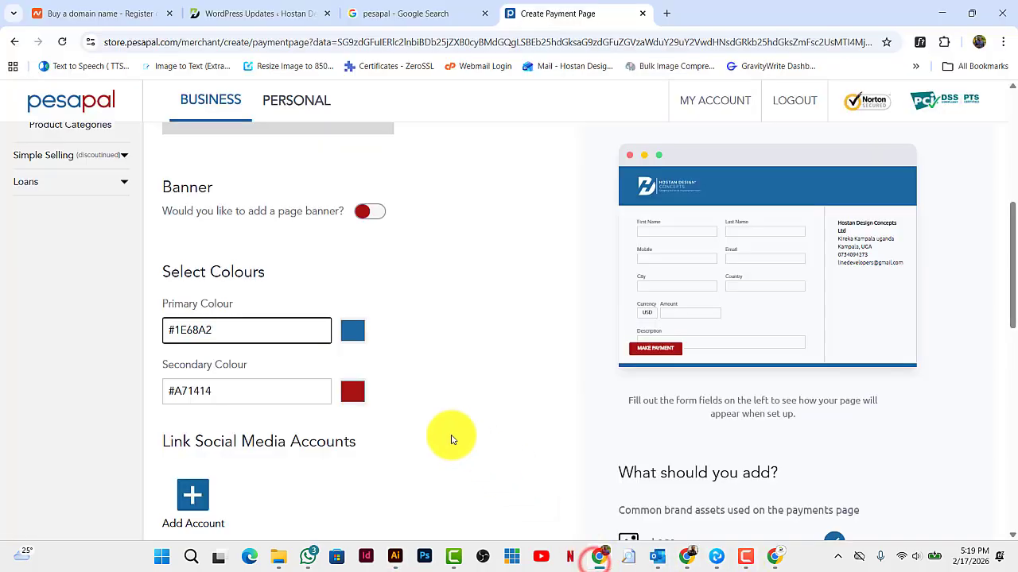
# Paste #8DC63F into the primary colour's HEX field, turning the preview header green.
pyautogui.click(352, 330)
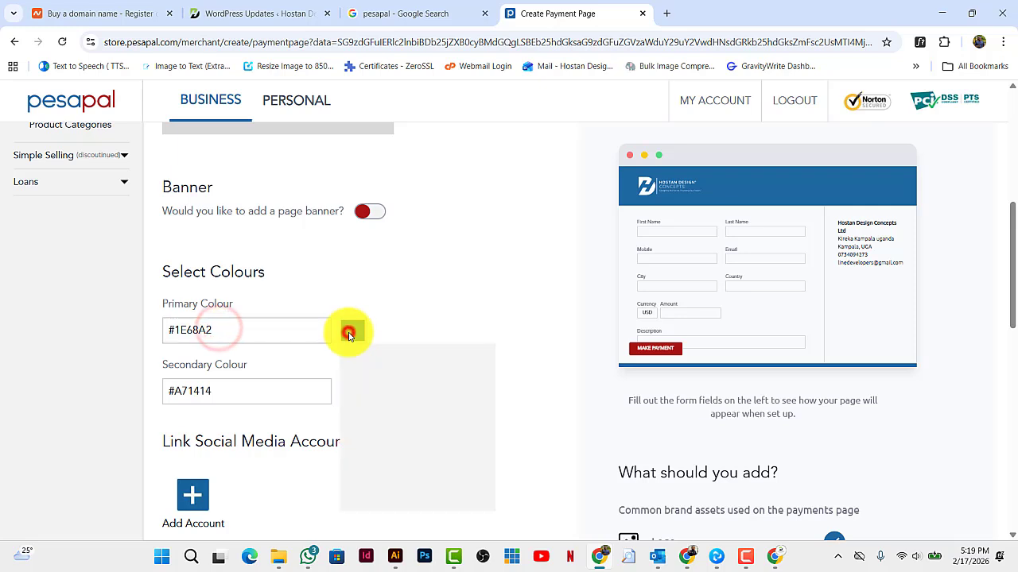
pyautogui.tripleClick(261, 330)
pyautogui.hotkey('ctrl', 'v')
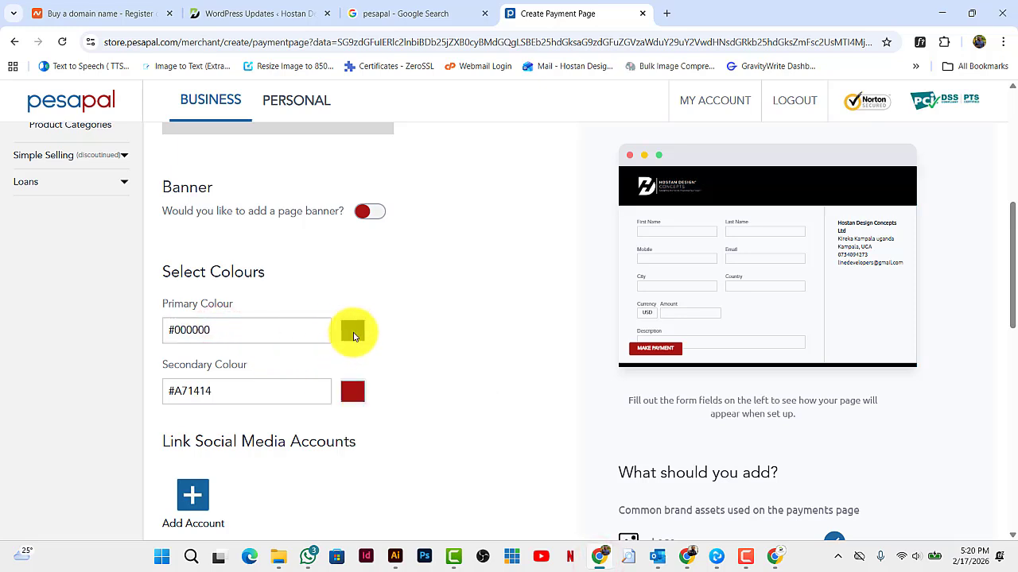
pyautogui.click(352, 330)
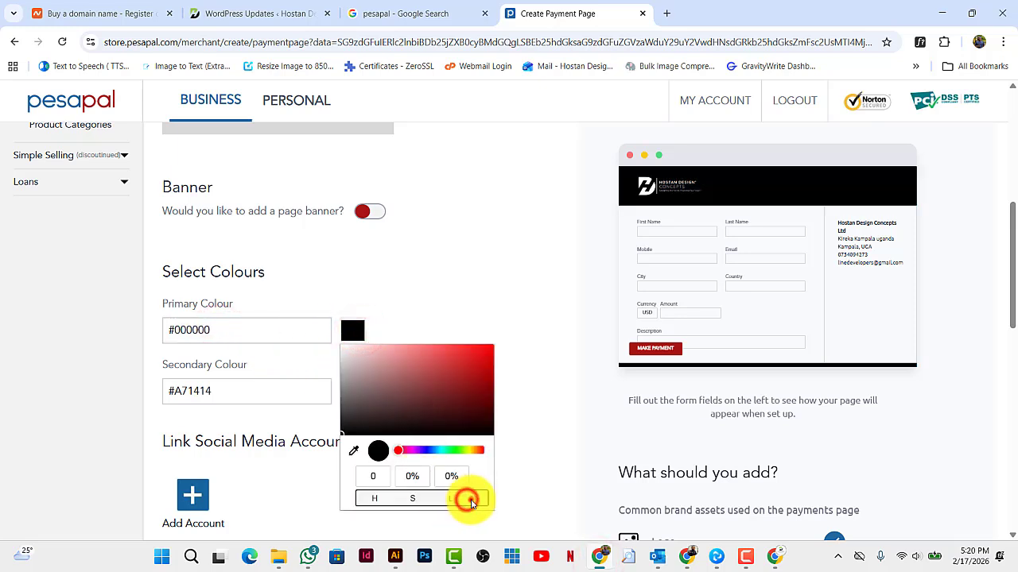
pyautogui.click(471, 499)
pyautogui.tripleClick(435, 478)
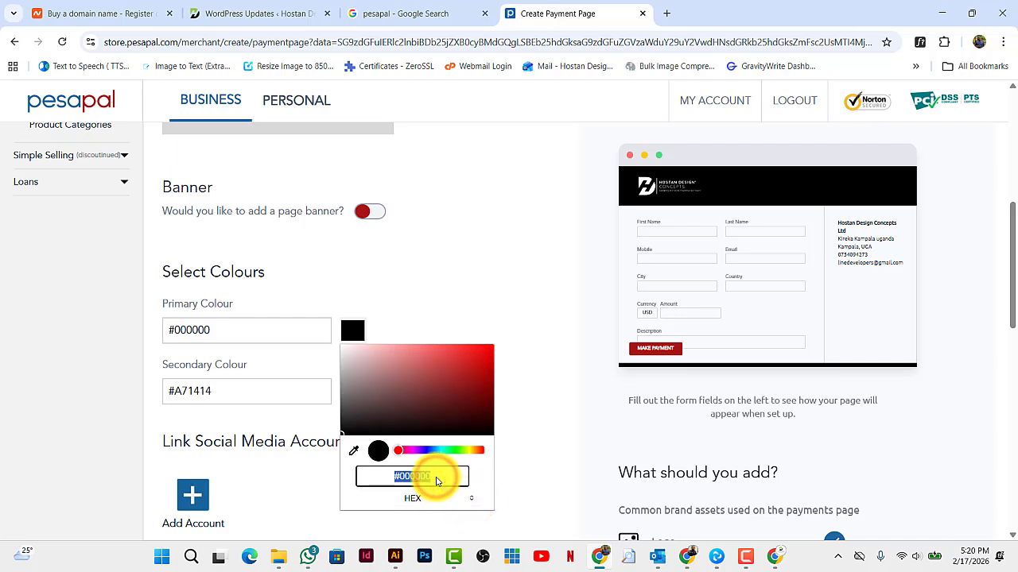
pyautogui.hotkey('ctrl', 'v')
pyautogui.click(475, 309)
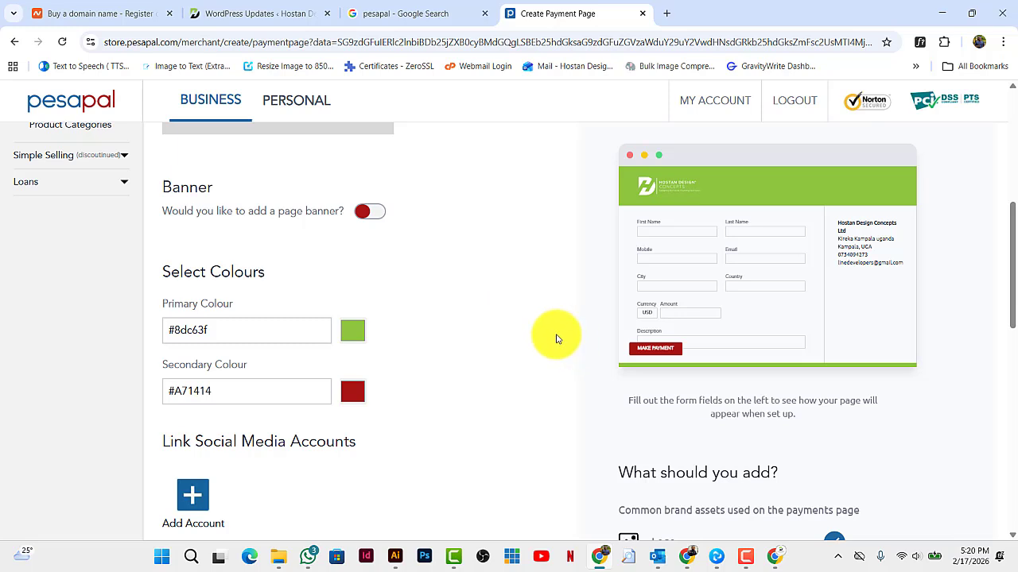
# Enable UGX, USD and EUR as the payment page currencies under Page Currencies.
pyautogui.scroll(-2, 521, 346)
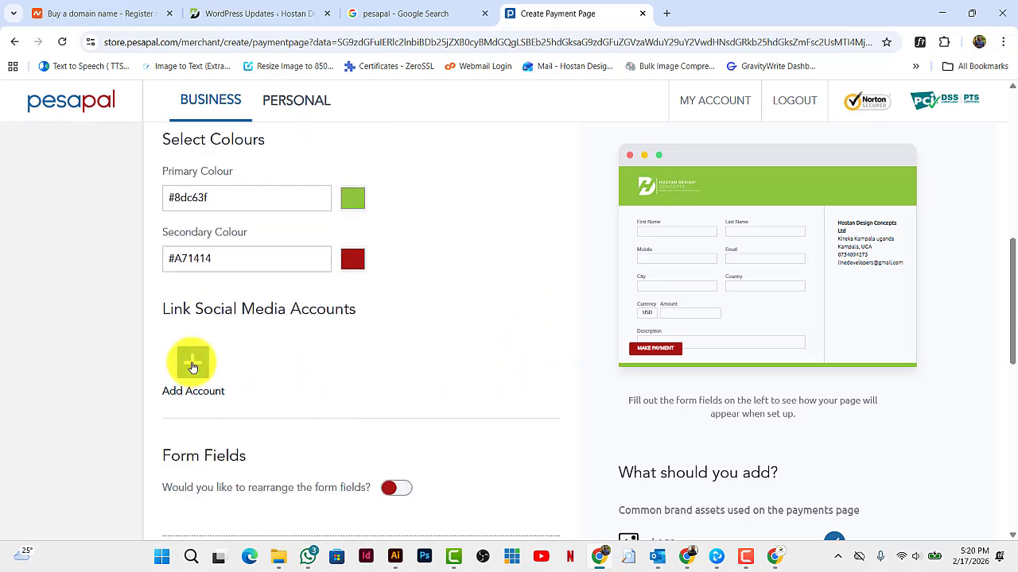
pyautogui.scroll(-4, 518, 387)
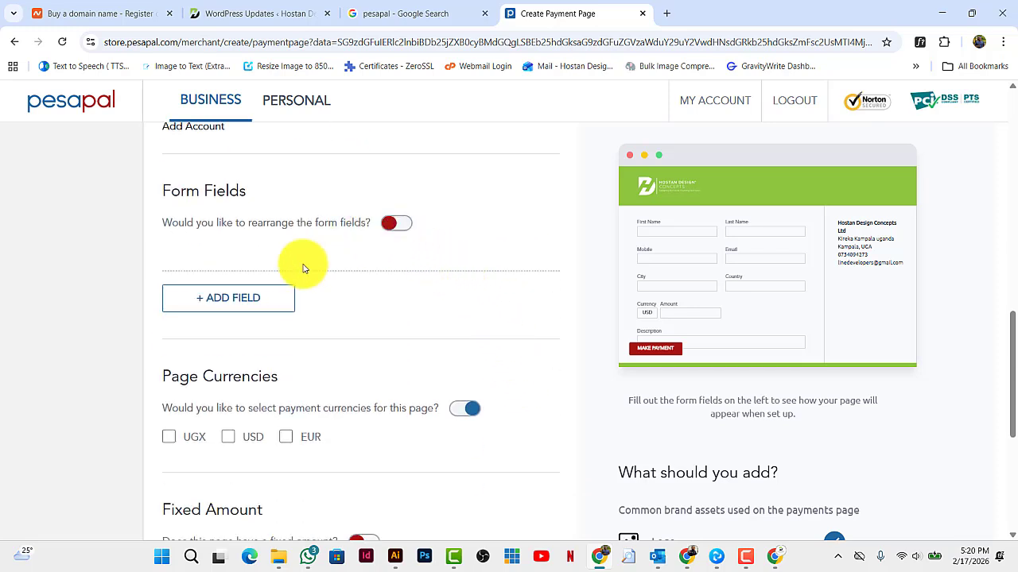
pyautogui.scroll(-2, 366, 345)
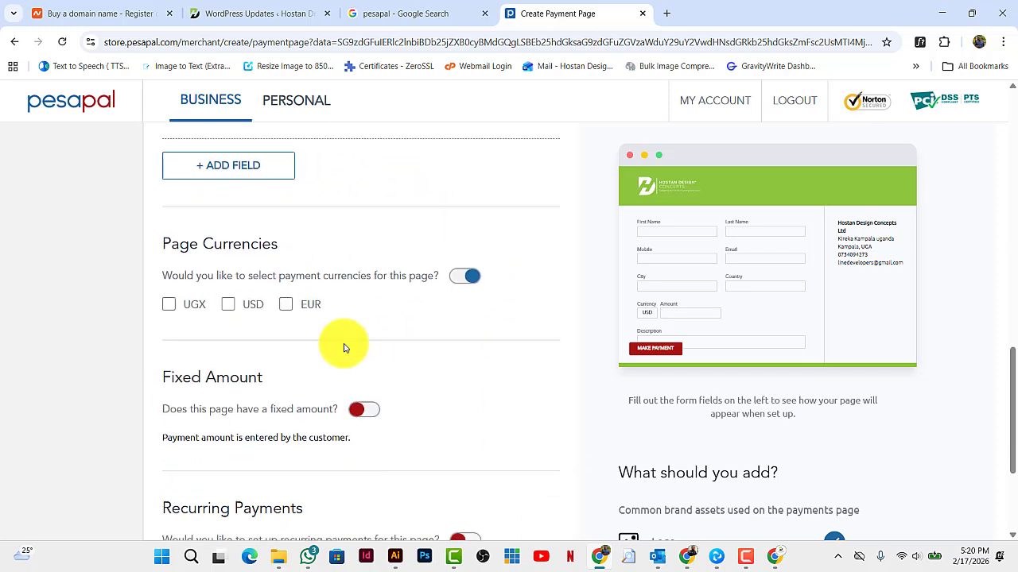
pyautogui.click(170, 307)
pyautogui.click(228, 306)
pyautogui.click(287, 305)
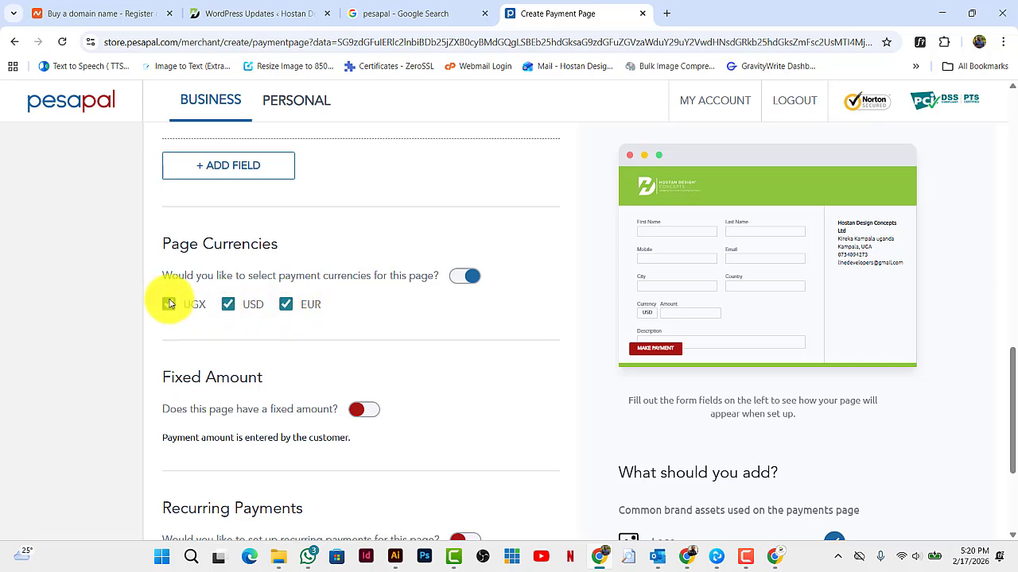
pyautogui.scroll(-1, 523, 393)
pyautogui.scroll(-3, 523, 393)
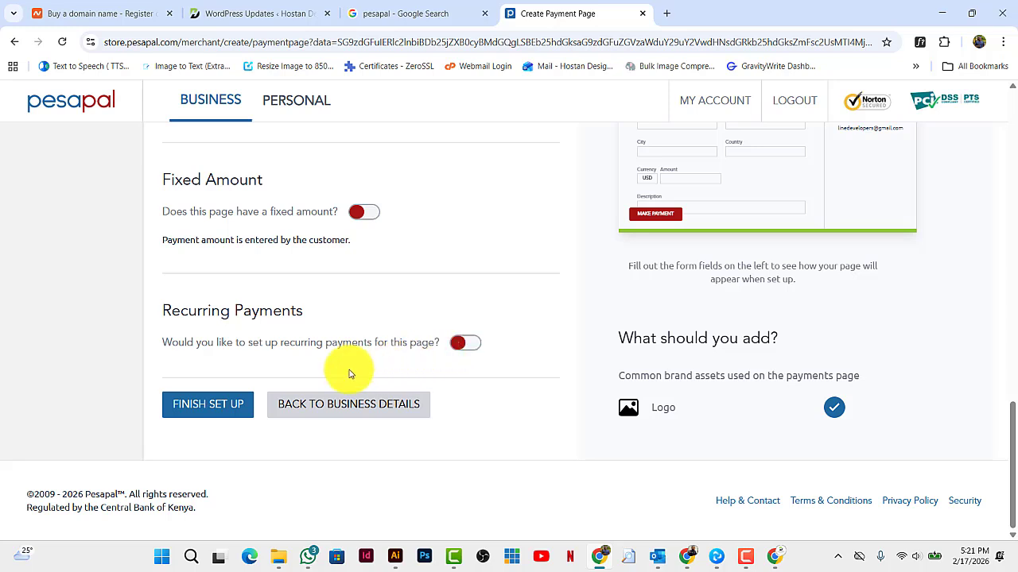
# Finish and confirm the donation payment page setup.
pyautogui.click(207, 412)
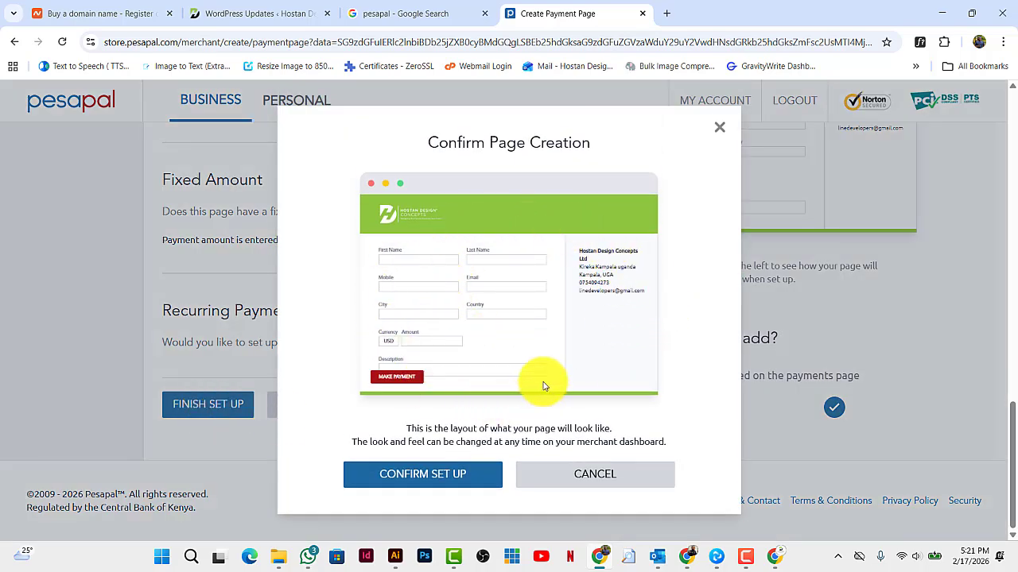
pyautogui.click(427, 475)
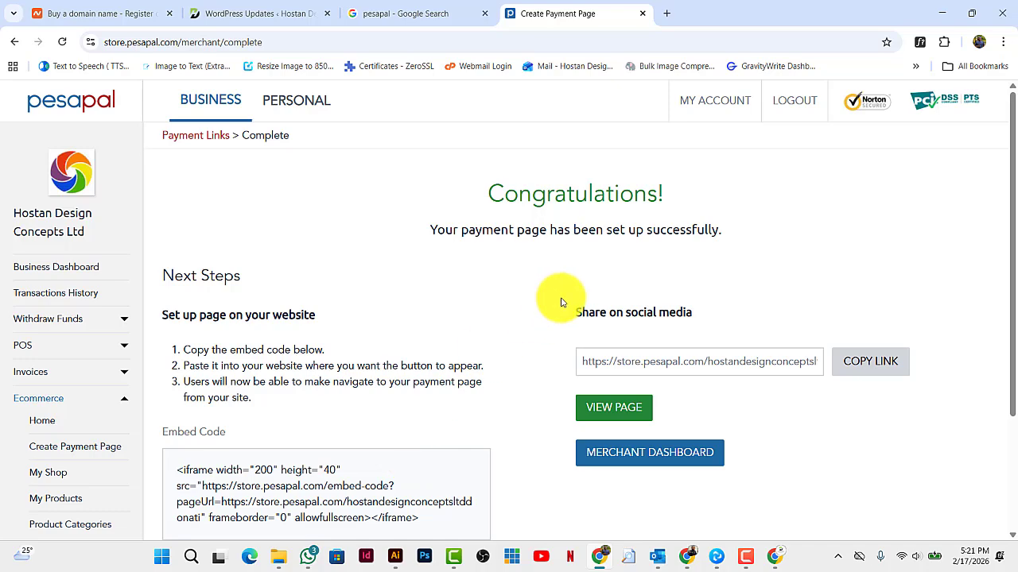
pyautogui.scroll(-1, 564, 295)
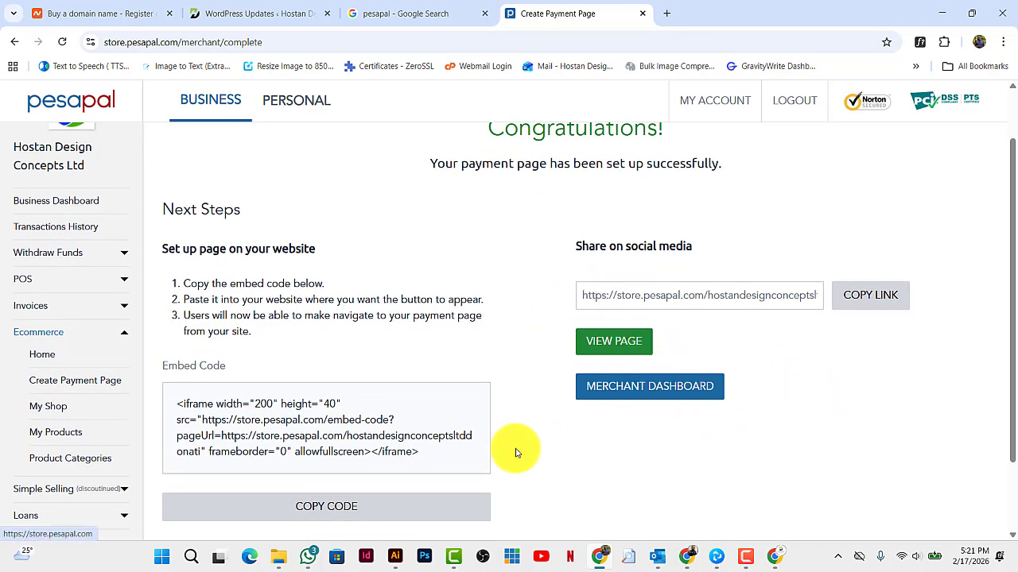
# Copy the new payment page's shareable link from the Congratulations page.
pyautogui.moveTo(420, 458); pyautogui.dragTo(170, 399)
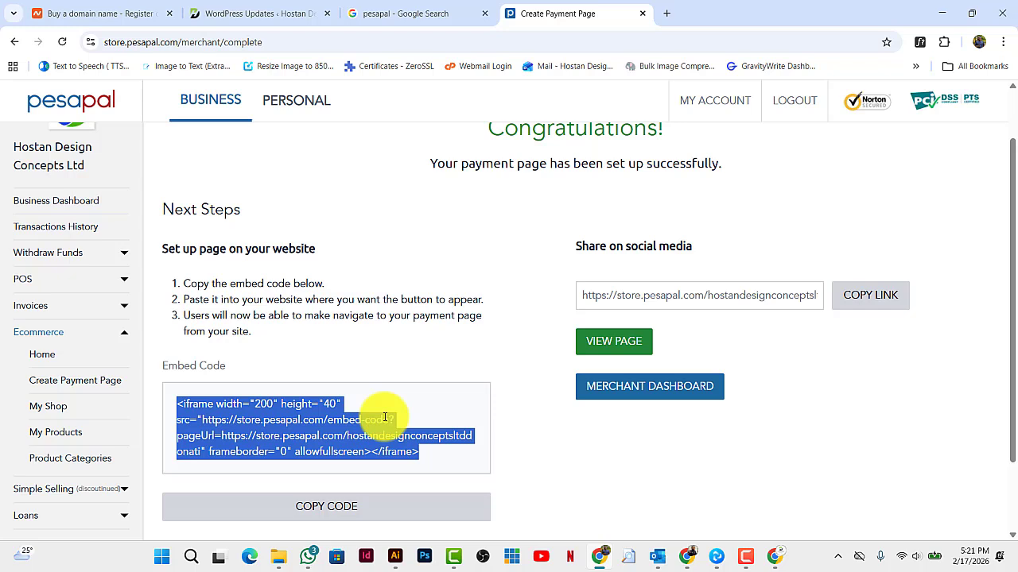
pyautogui.click(425, 415)
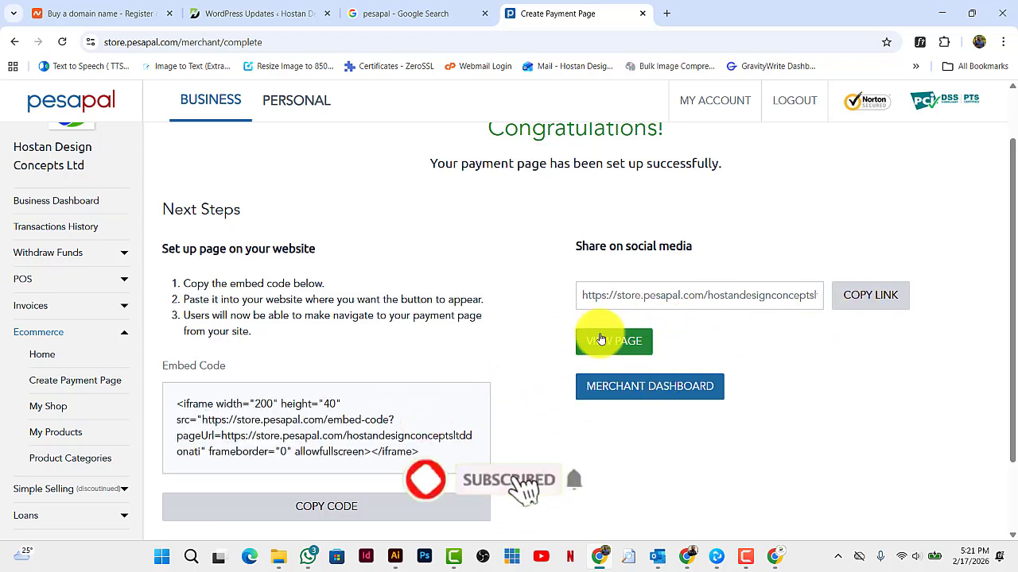
pyautogui.click(881, 298)
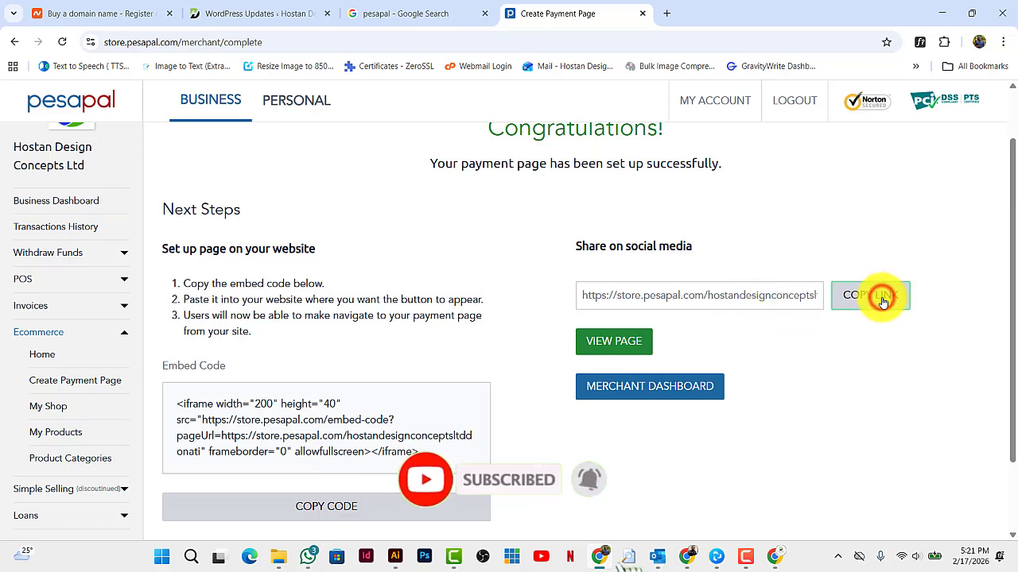
pyautogui.click(259, 13)
# Open the live site in a new tab and launch Elementor on the Header 1 template.
pyautogui.moveTo(64, 92)
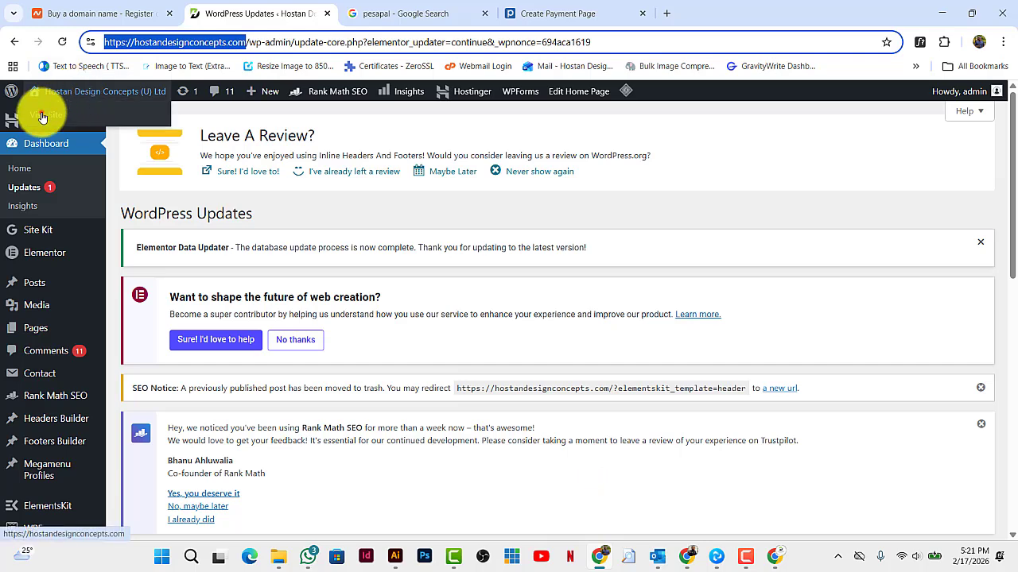
pyautogui.rightClick(41, 114)
pyautogui.click(123, 136)
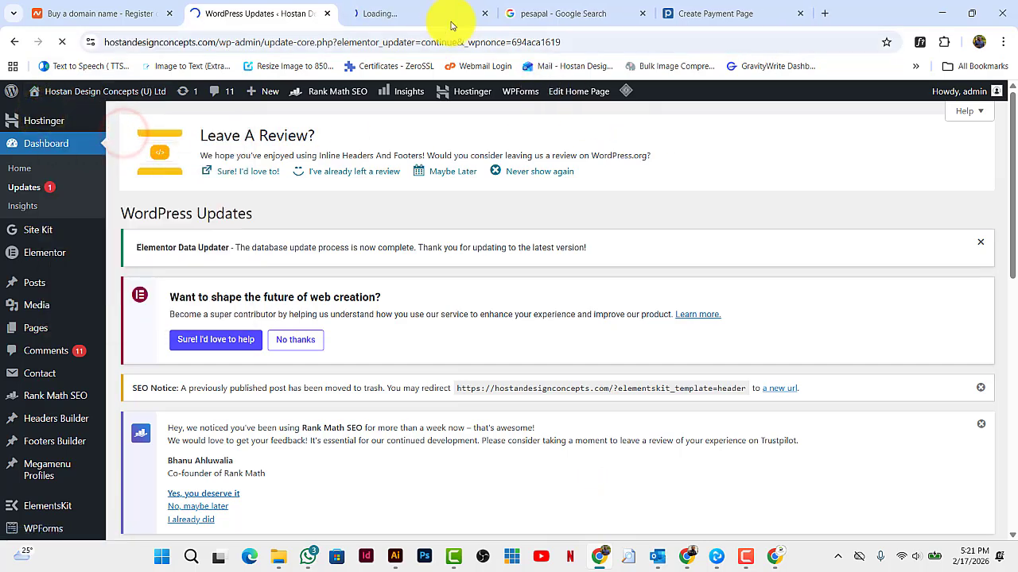
pyautogui.click(423, 11)
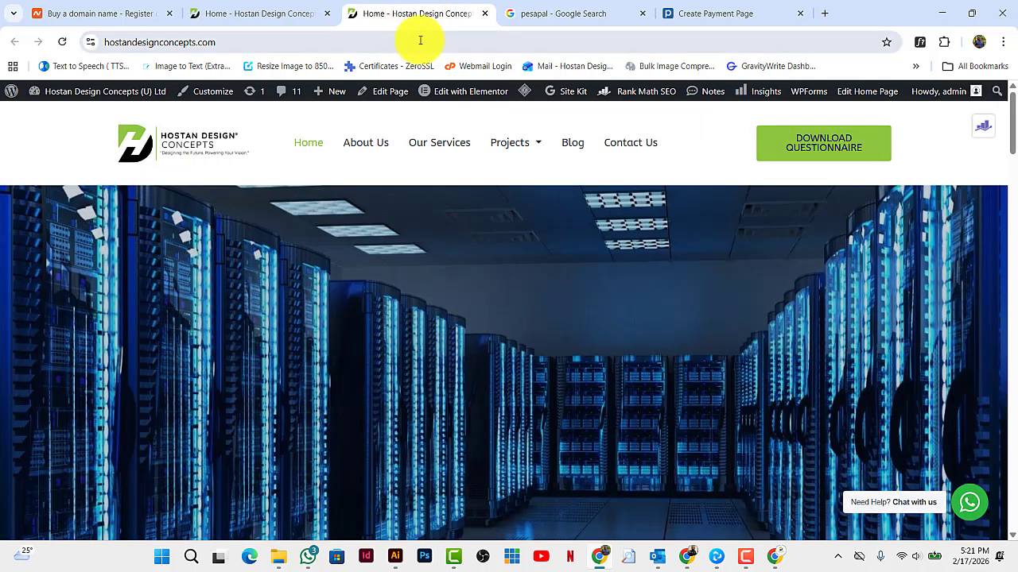
pyautogui.moveTo(470, 99)
pyautogui.click(444, 119)
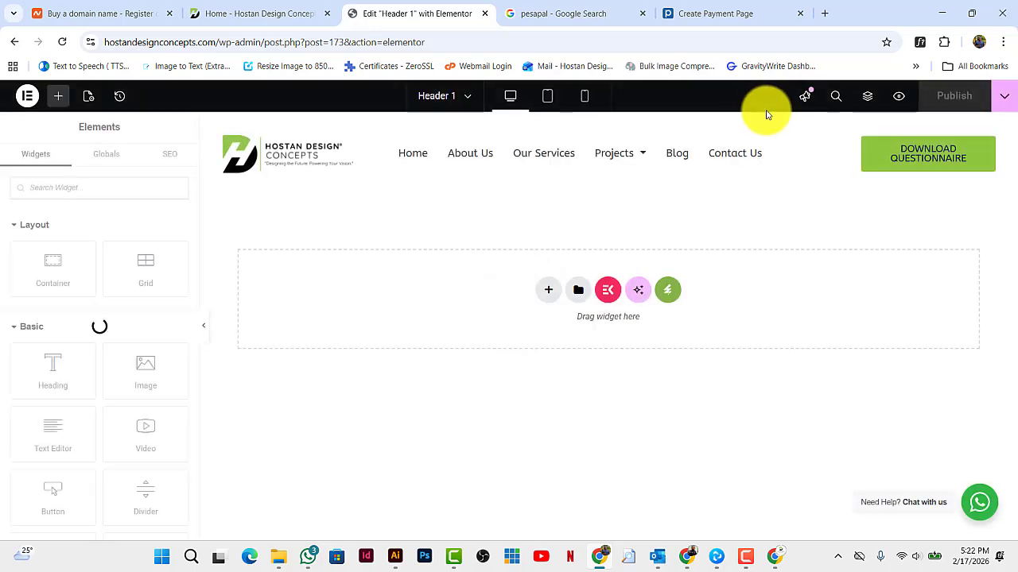
# Relabel the header's Download Questionnaire button to DONATE NOW.
pyautogui.click(982, 148)
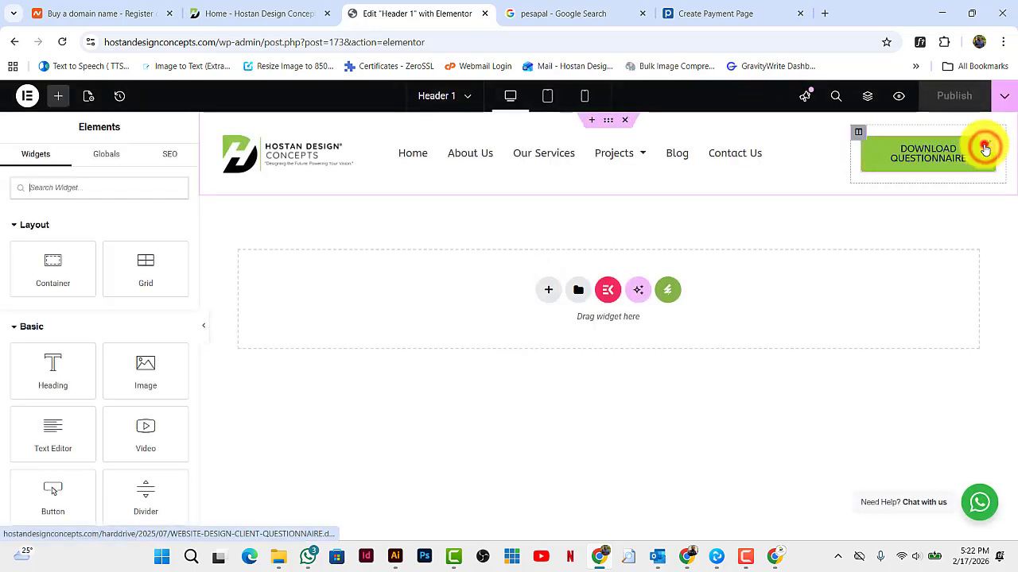
pyautogui.click(146, 266)
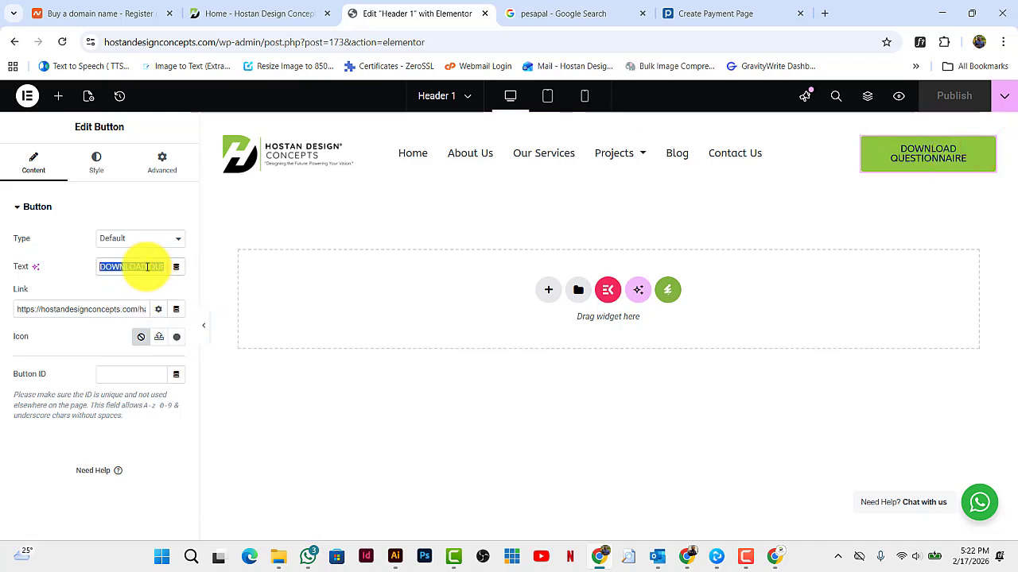
pyautogui.write('DONATE')
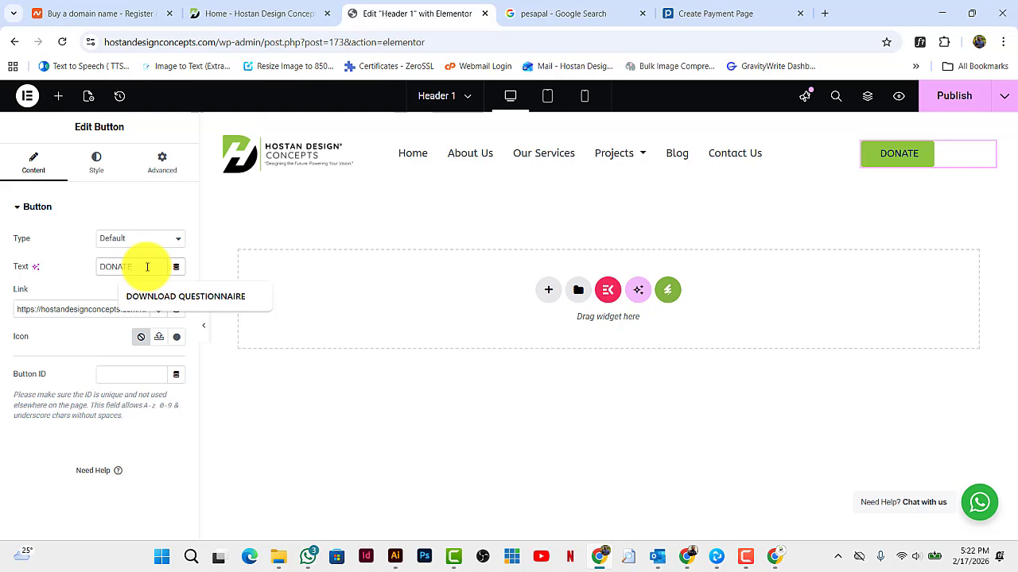
pyautogui.write(' NOW')
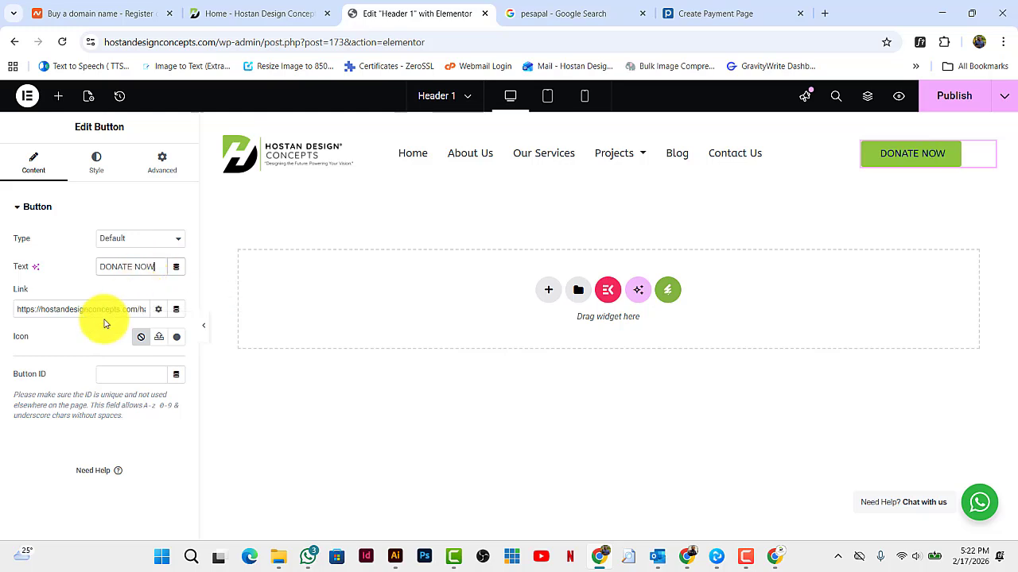
# Replace the button's link with the copied Pesapal donation page URL and publish the header.
pyautogui.tripleClick(97, 308)
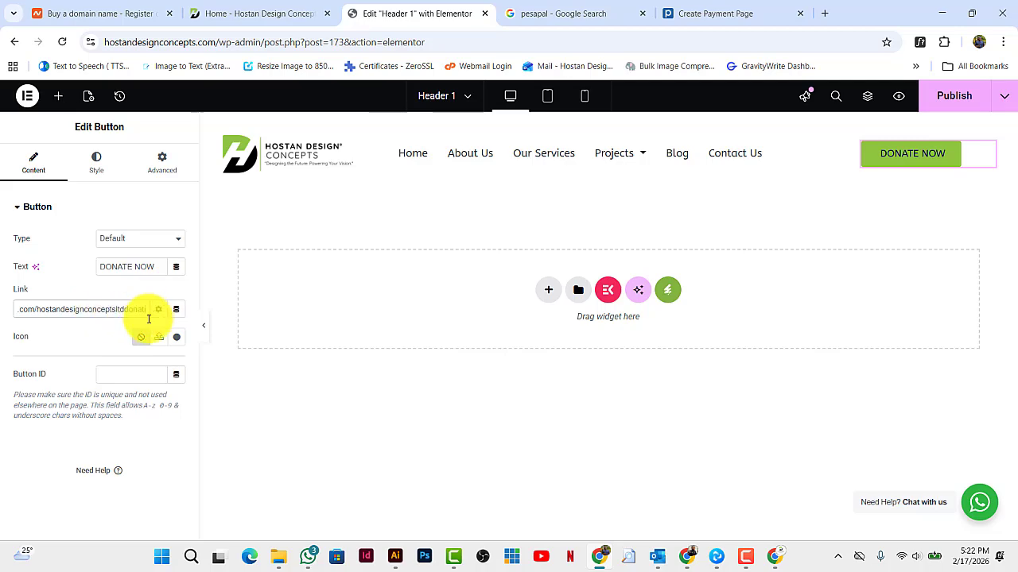
pyautogui.click(712, 11)
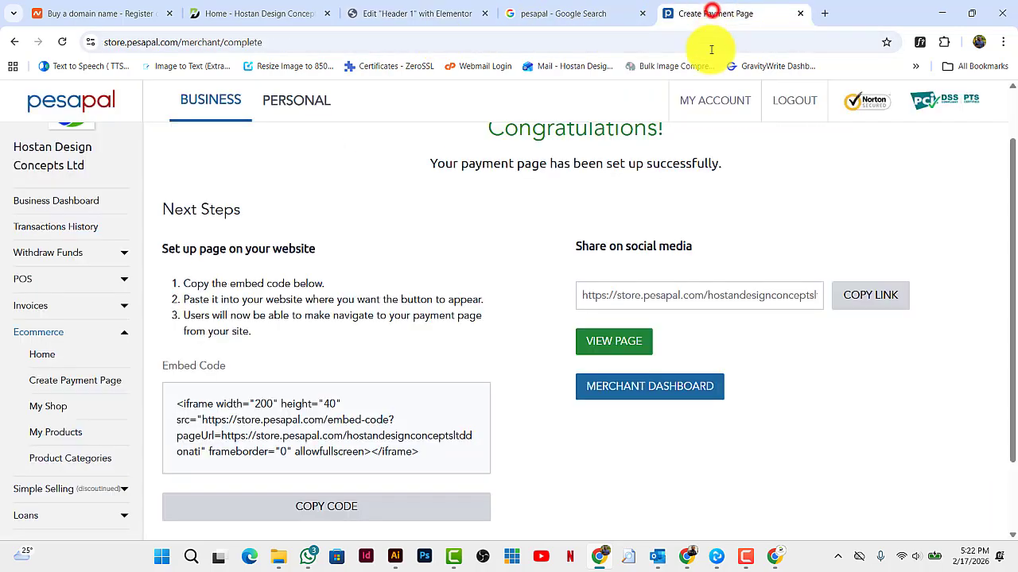
pyautogui.click(872, 297)
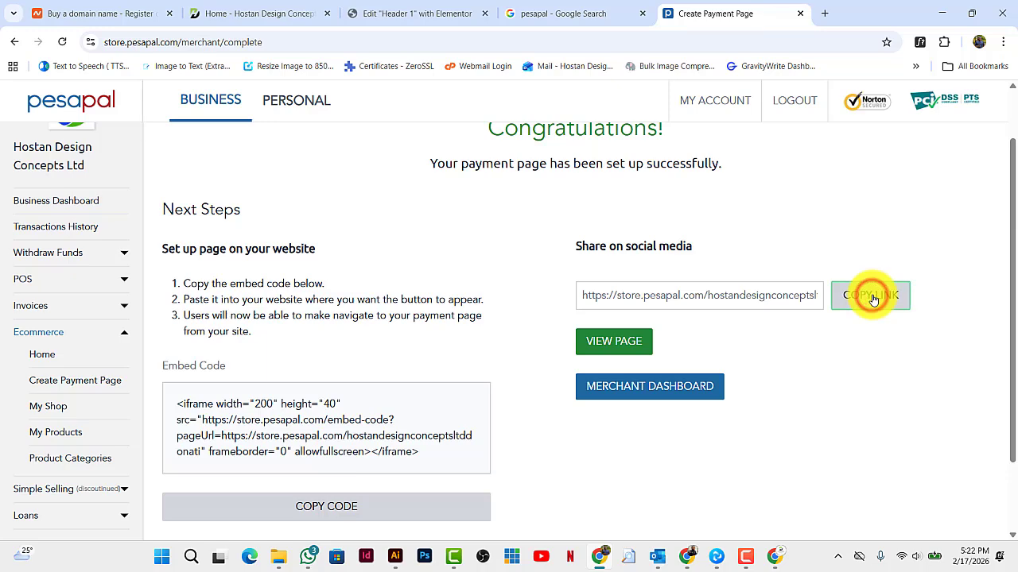
pyautogui.click(374, 11)
pyautogui.click(55, 309)
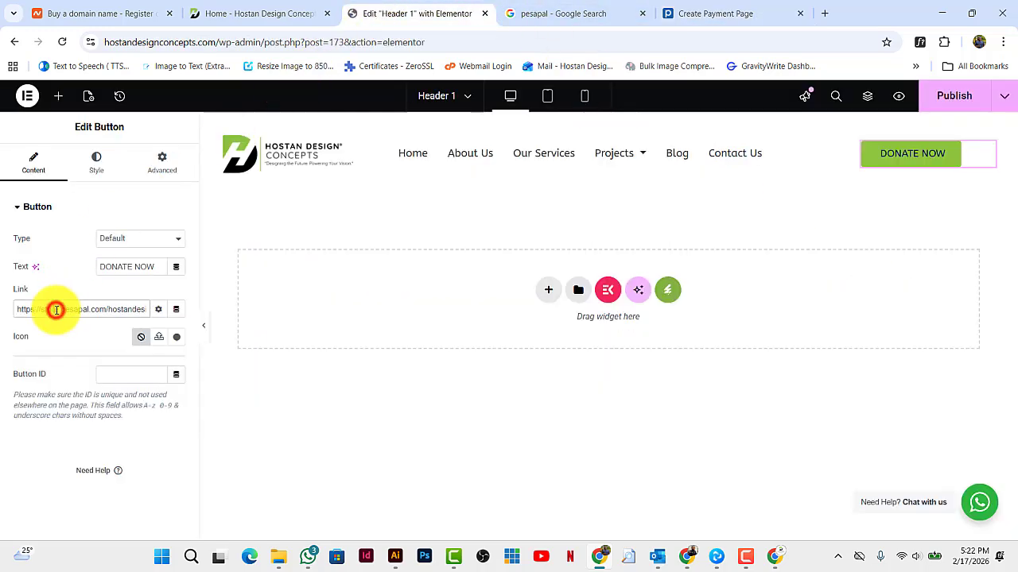
pyautogui.tripleClick(56, 309)
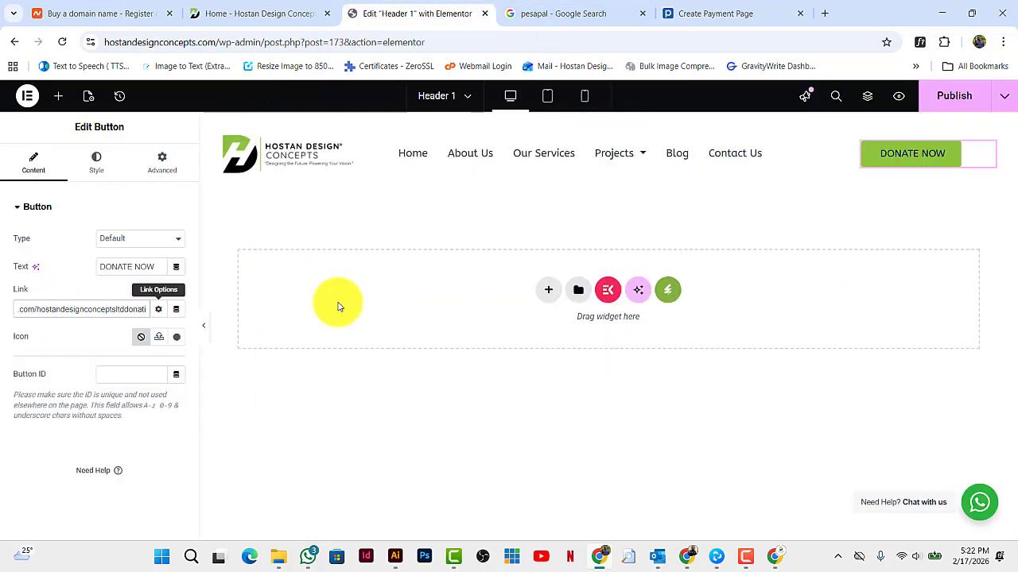
pyautogui.click(939, 110)
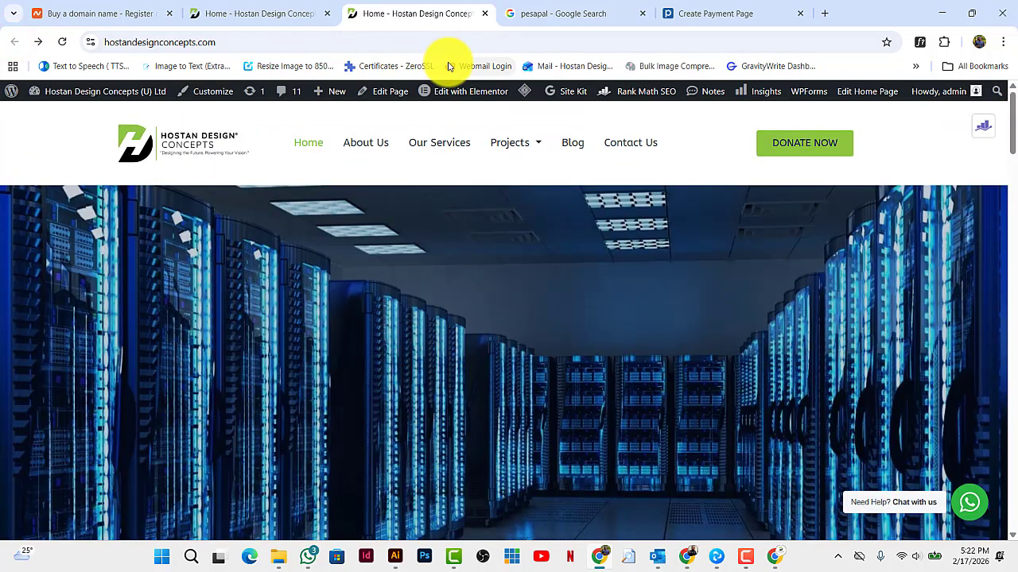
# Follow the DONATE NOW button, autofill the donor's contact details and choose UGX currency.
pyautogui.moveTo(487, 96)
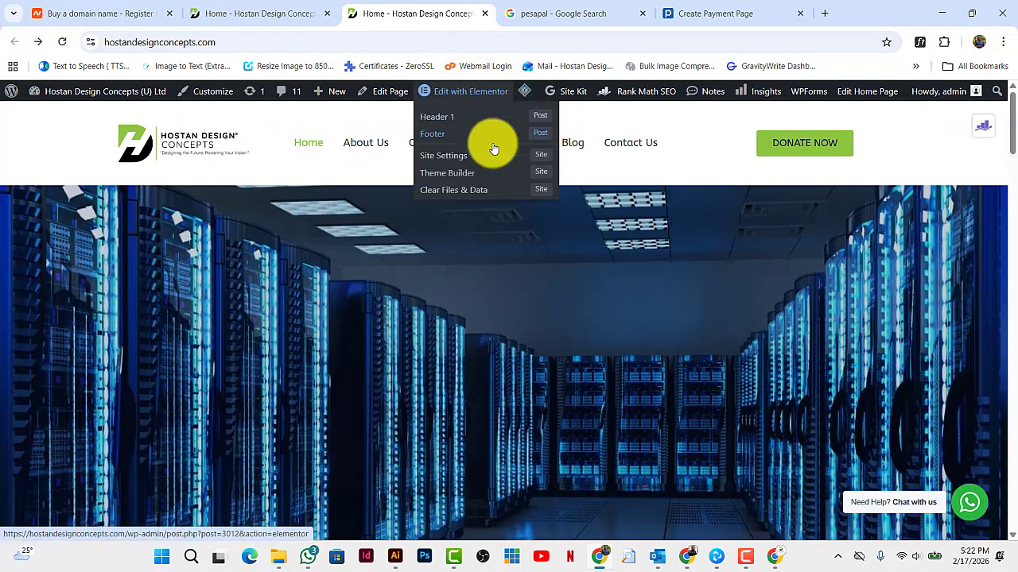
pyautogui.click(807, 145)
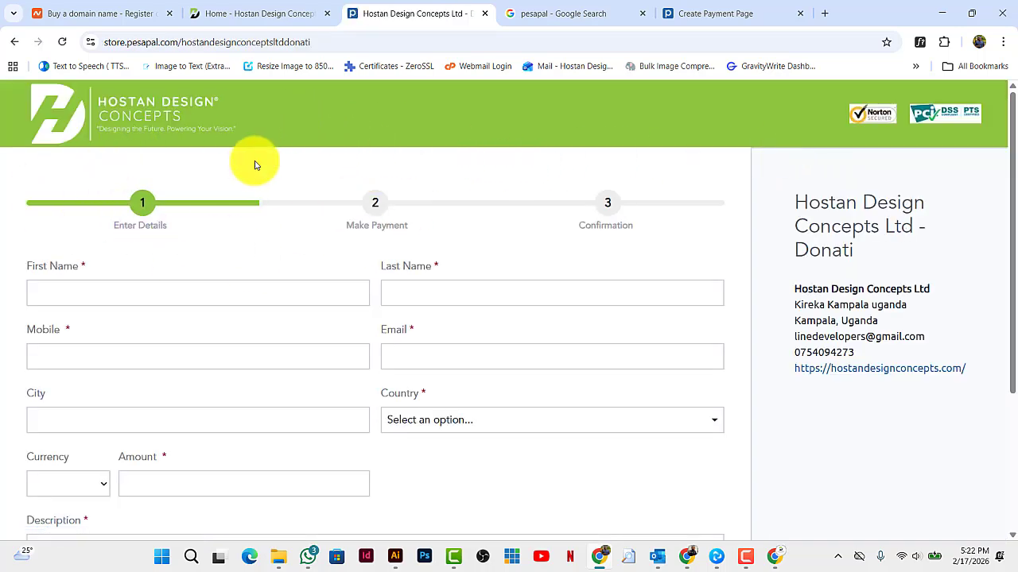
pyautogui.click(91, 294)
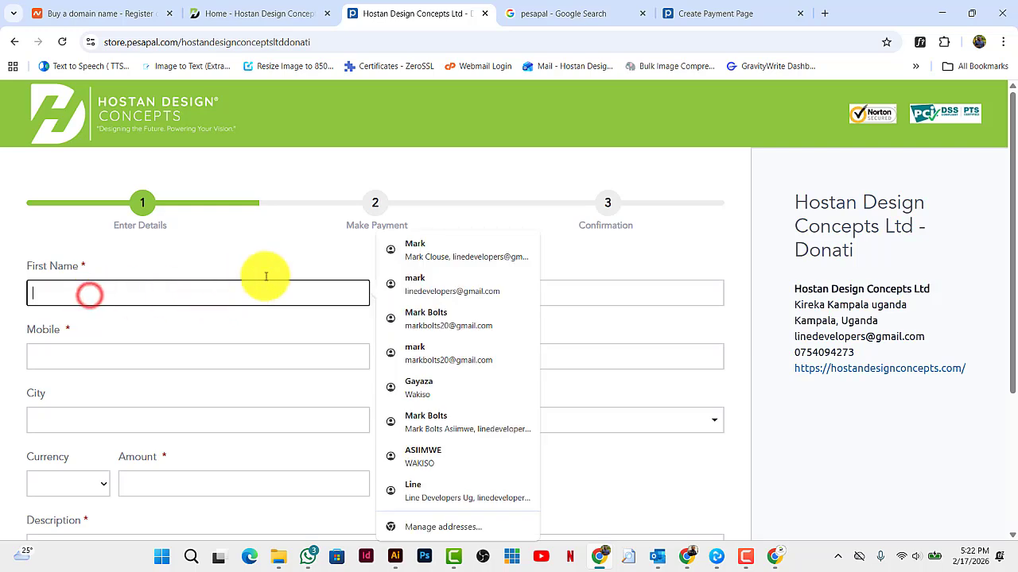
pyautogui.click(430, 249)
pyautogui.scroll(-2, 466, 284)
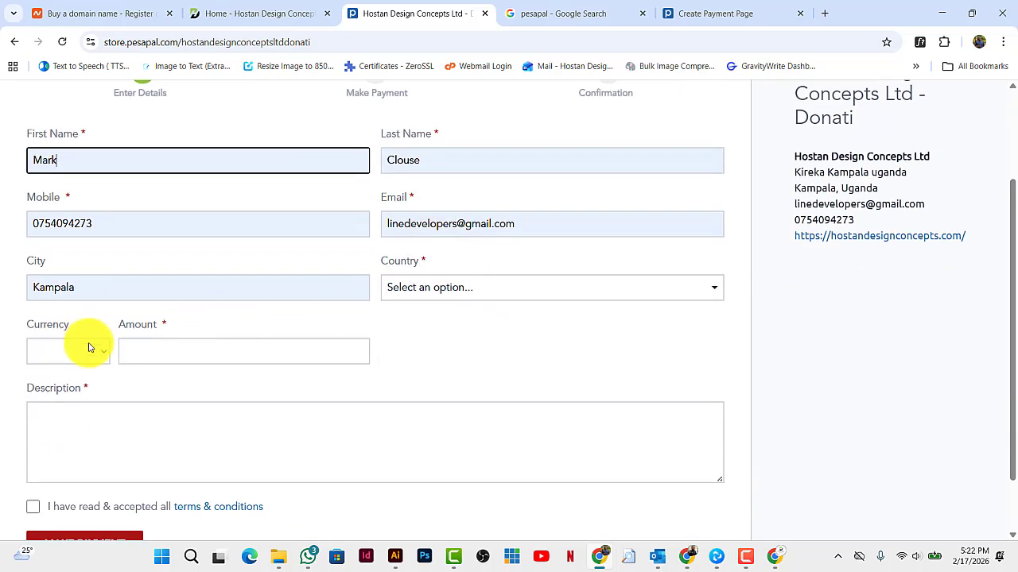
pyautogui.click(95, 362)
pyautogui.click(80, 391)
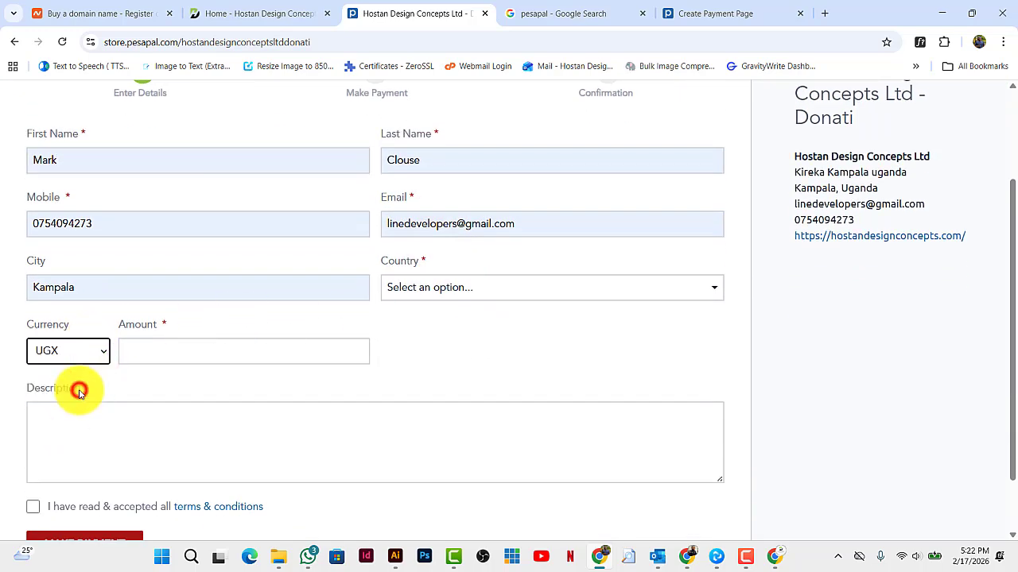
# Enter amount 1000, description 'Helping the needy', accept the terms and select Uganda.
pyautogui.click(136, 351)
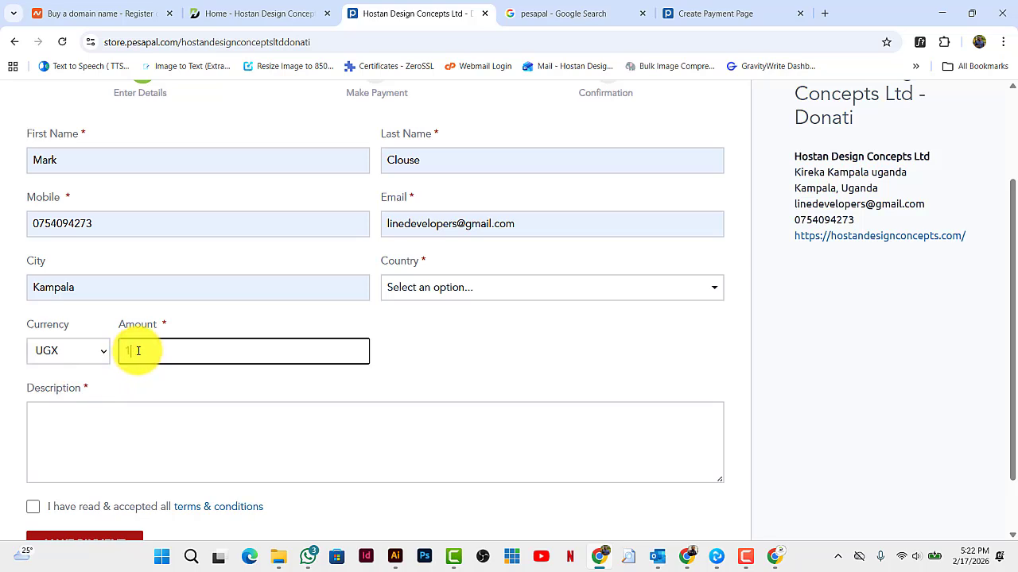
pyautogui.click(135, 405)
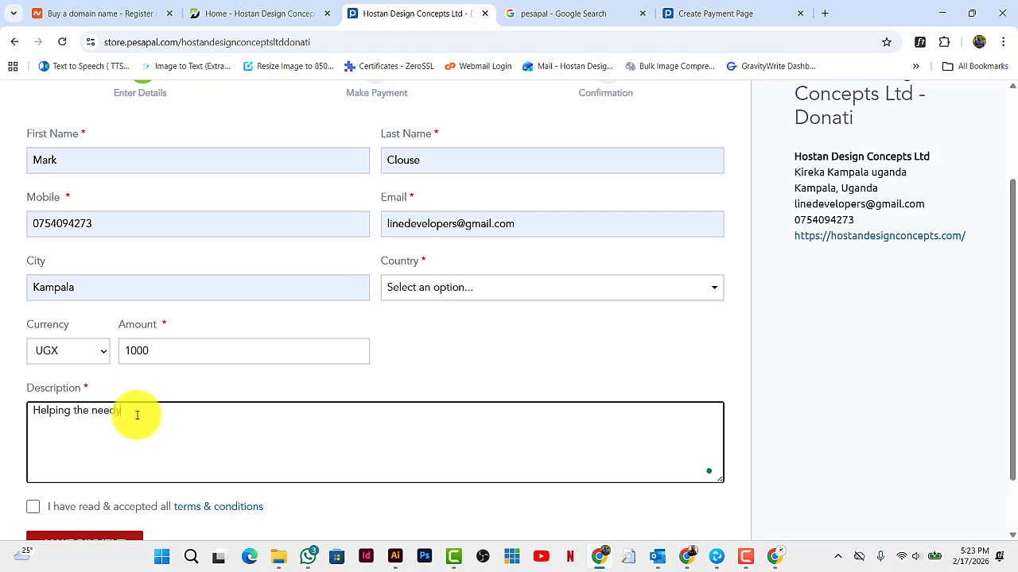
pyautogui.click(33, 506)
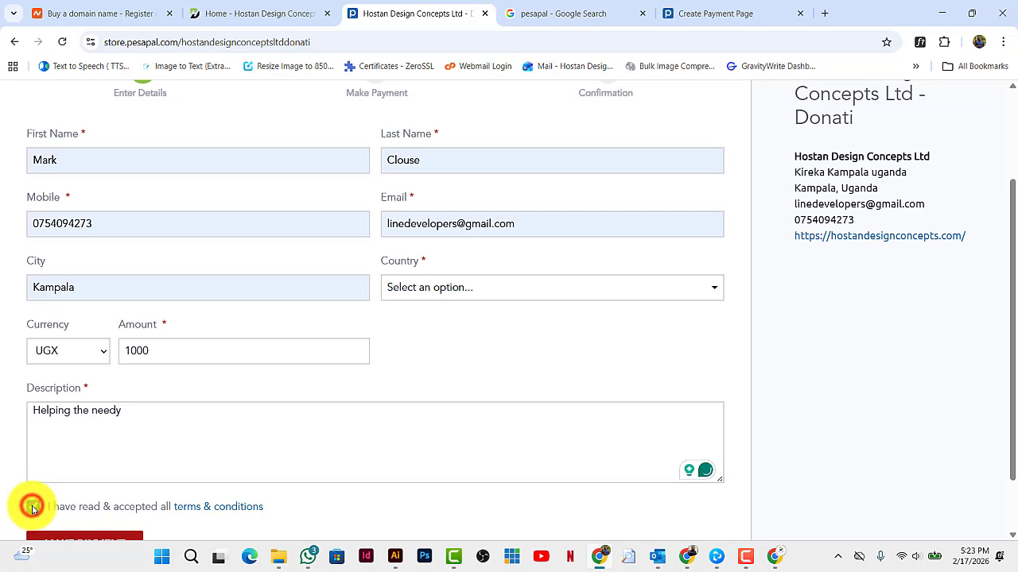
pyautogui.click(494, 292)
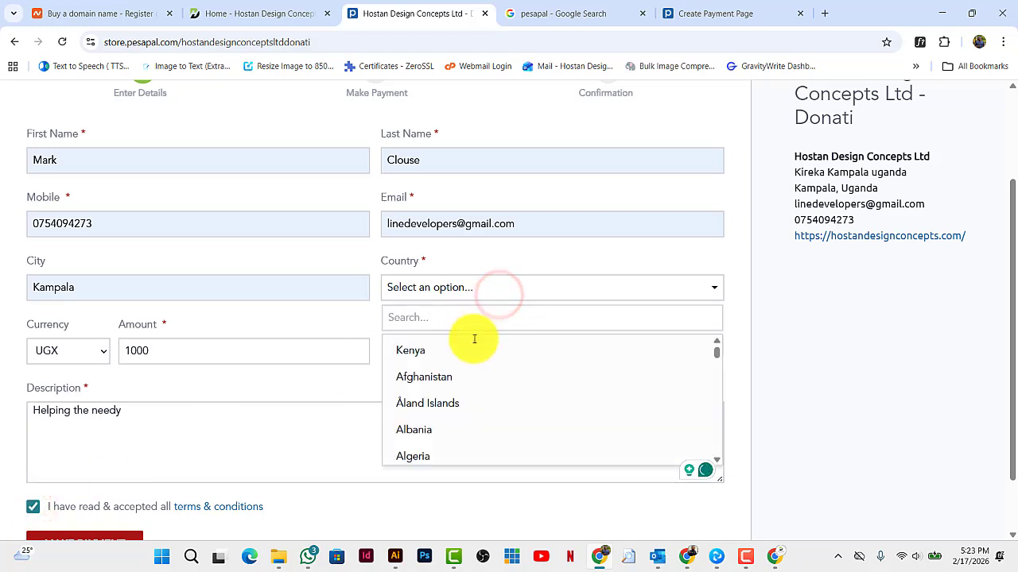
pyautogui.click(434, 320)
pyautogui.write('ug')
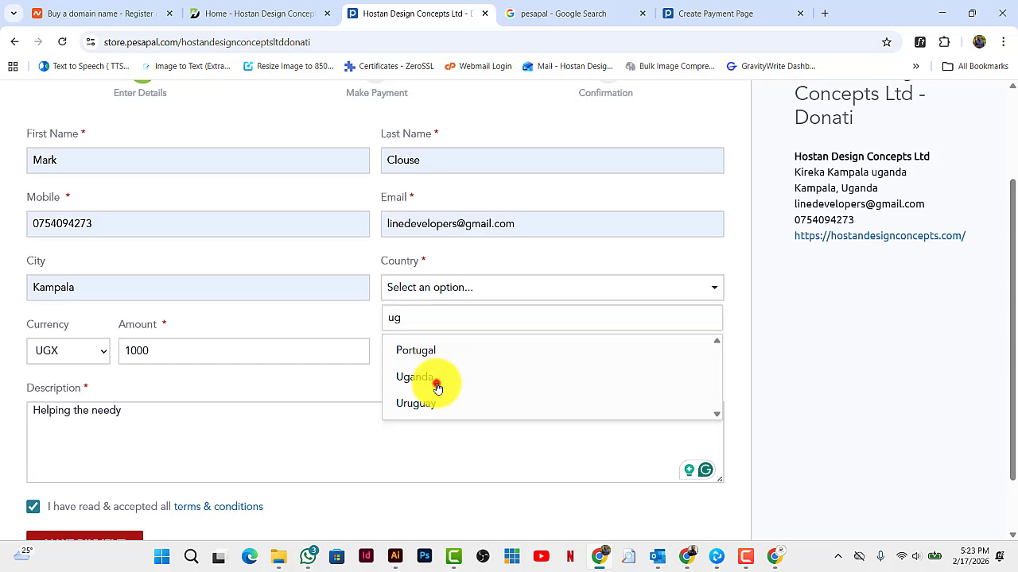
pyautogui.click(436, 385)
# Dismiss the Grammarly popup and pay the UGX 1,000 donation with Airtel mobile money.
pyautogui.scroll(3, 497, 345)
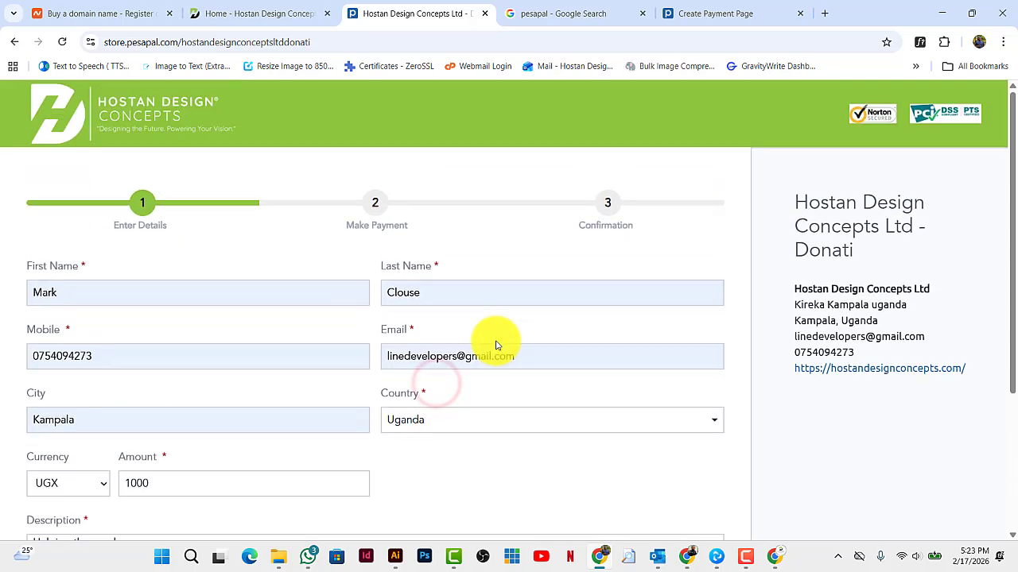
pyautogui.scroll(-3, 497, 345)
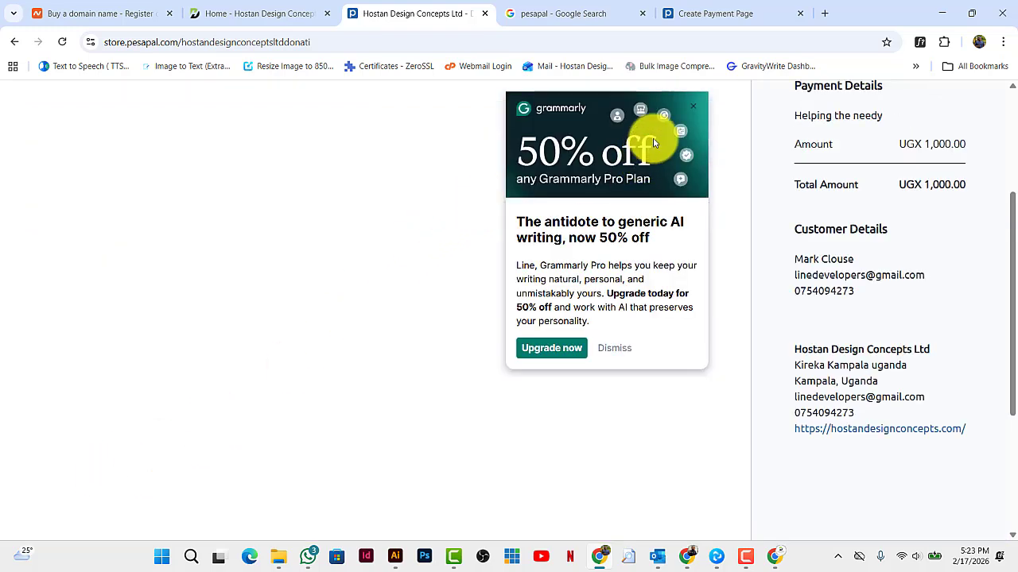
pyautogui.click(693, 106)
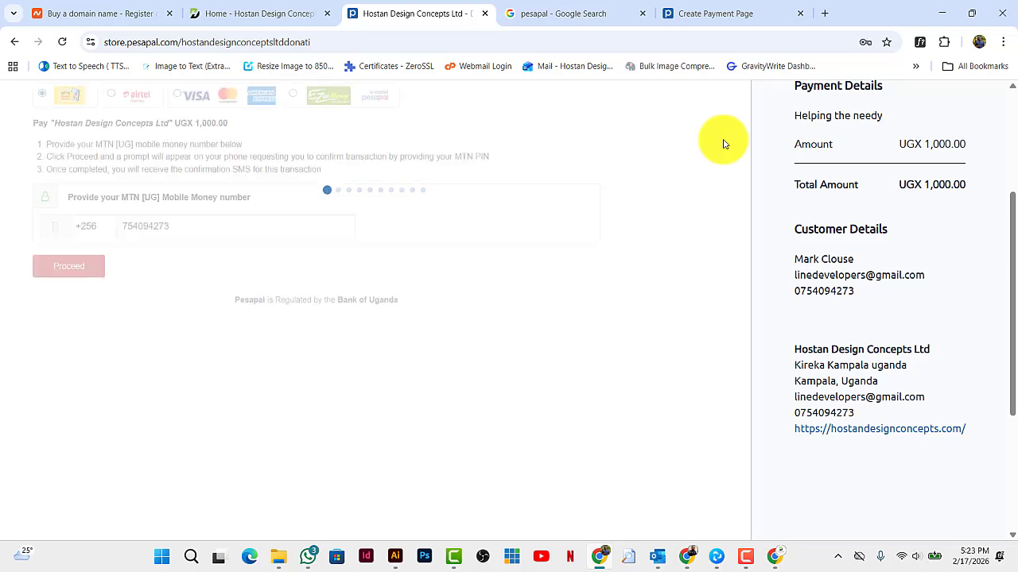
pyautogui.scroll(2, 458, 295)
pyautogui.scroll(1, 457, 295)
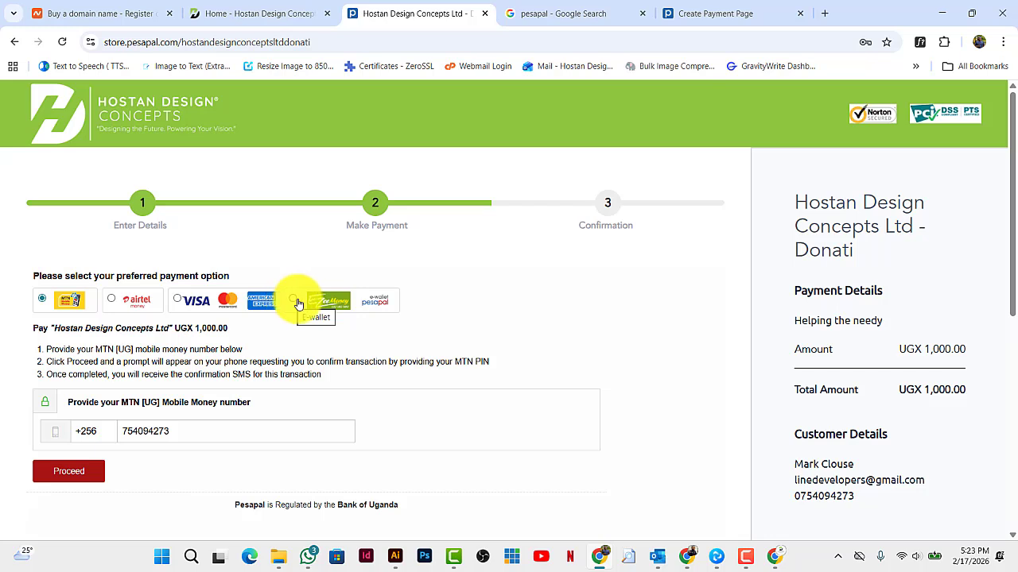
pyautogui.click(112, 300)
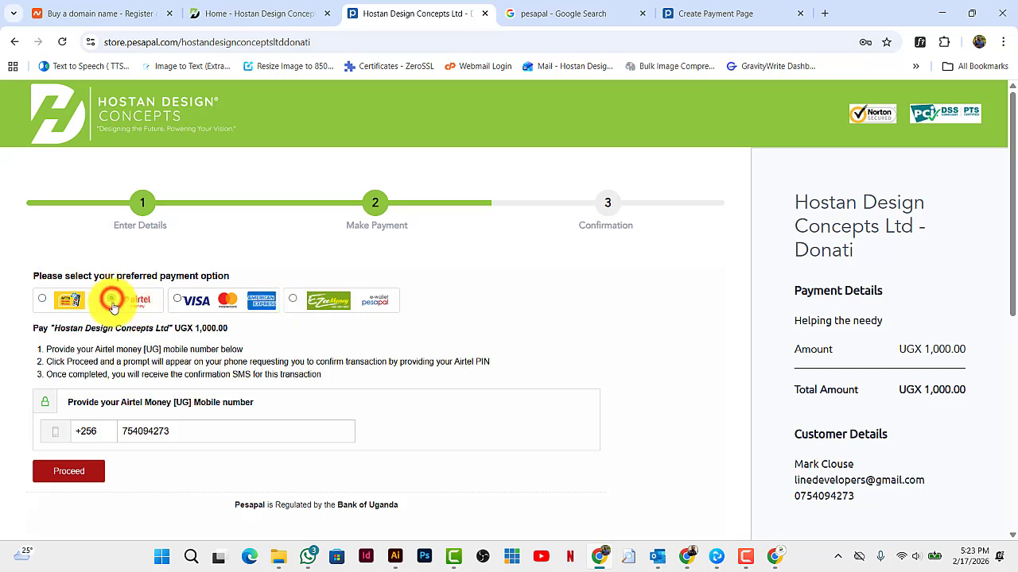
pyautogui.click(71, 475)
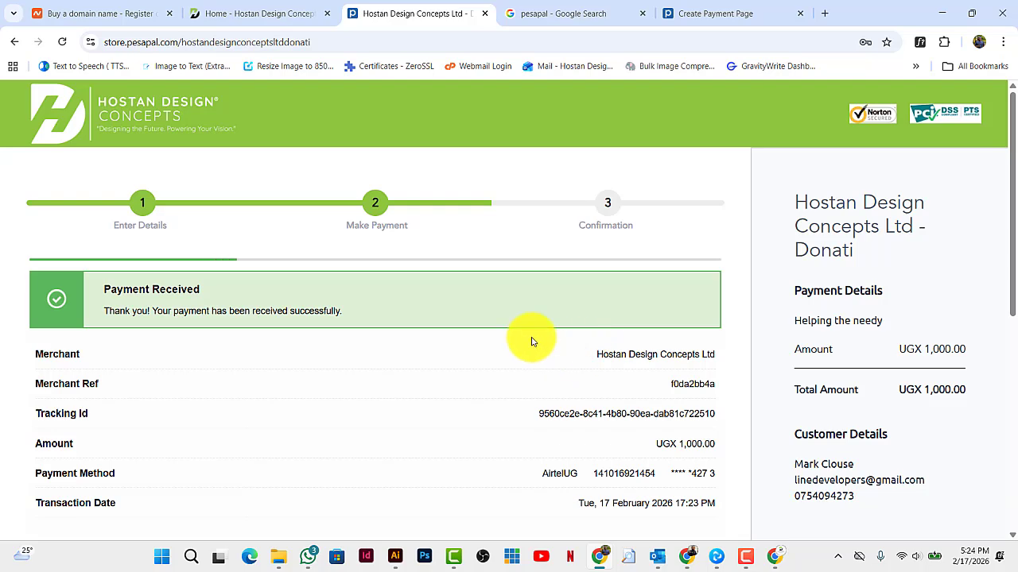
# Review the Payment Completed confirmation and return to the payment page setup tab.
pyautogui.scroll(-2, 529, 341)
pyautogui.scroll(2, 508, 272)
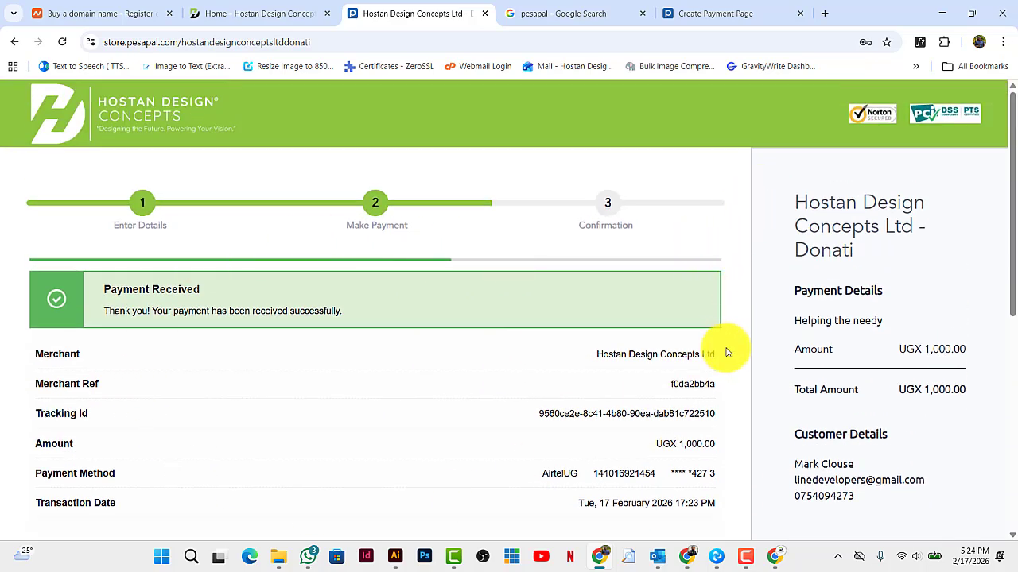
pyautogui.scroll(-1, 725, 351)
pyautogui.scroll(-5, 484, 320)
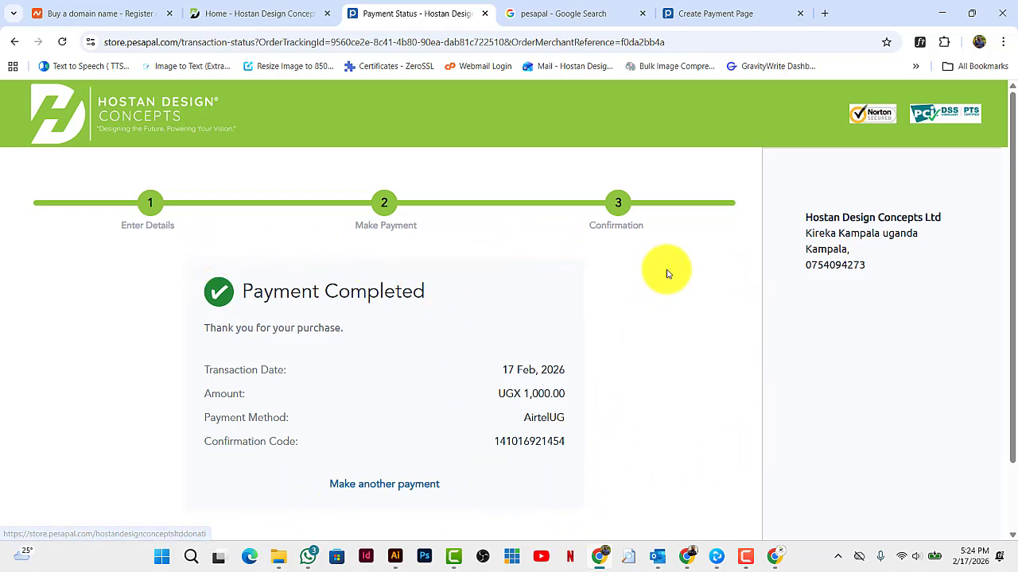
pyautogui.click(733, 11)
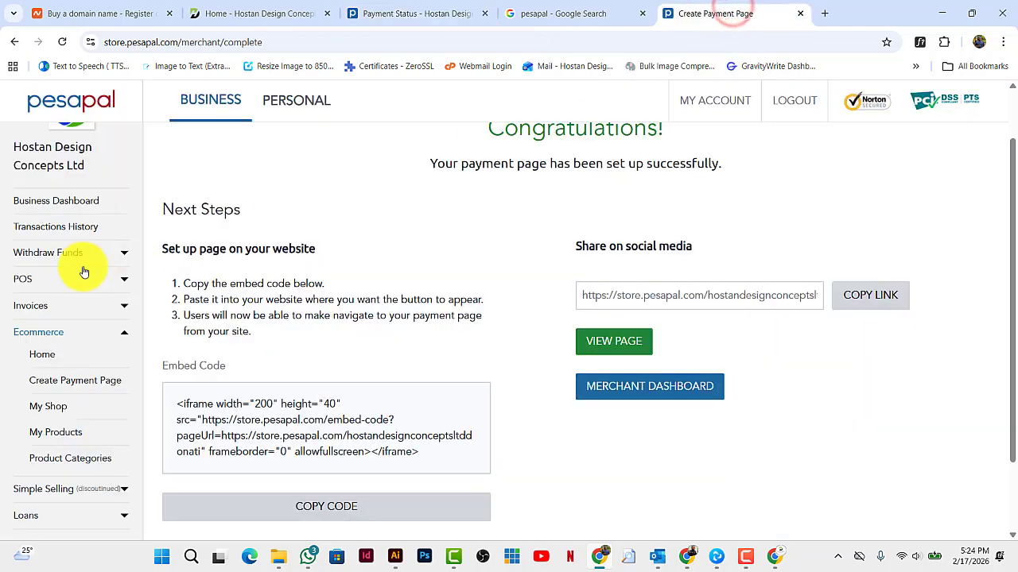
# Sign in to the Pesapal merchant account with the saved login and Remember me ticked.
pyautogui.click(52, 204)
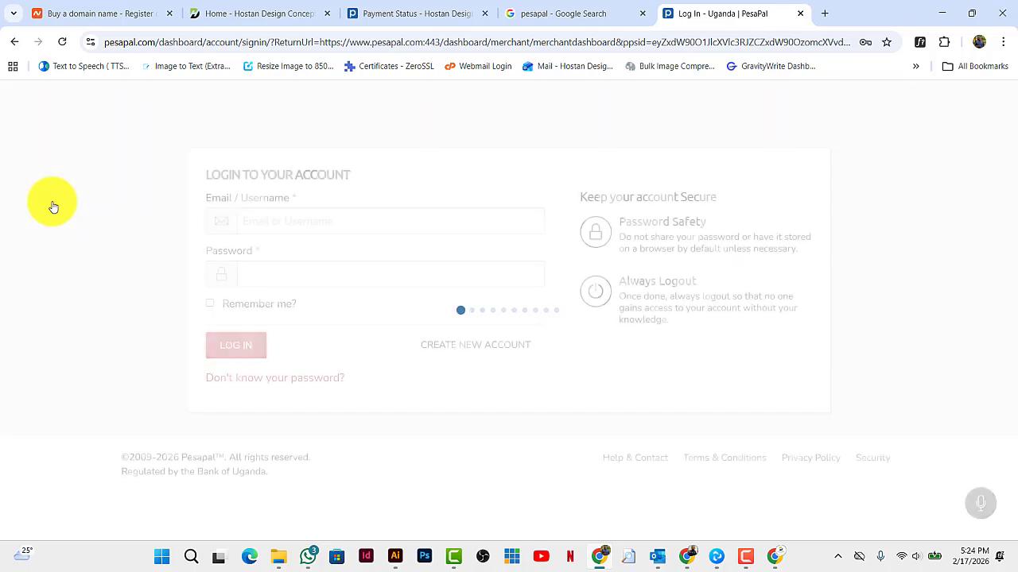
pyautogui.click(325, 221)
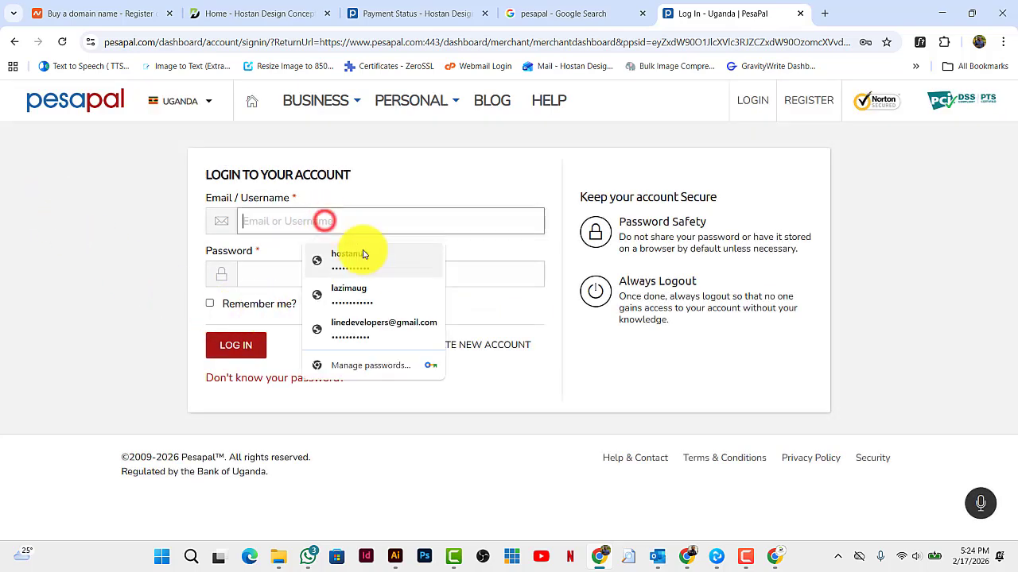
pyautogui.click(376, 265)
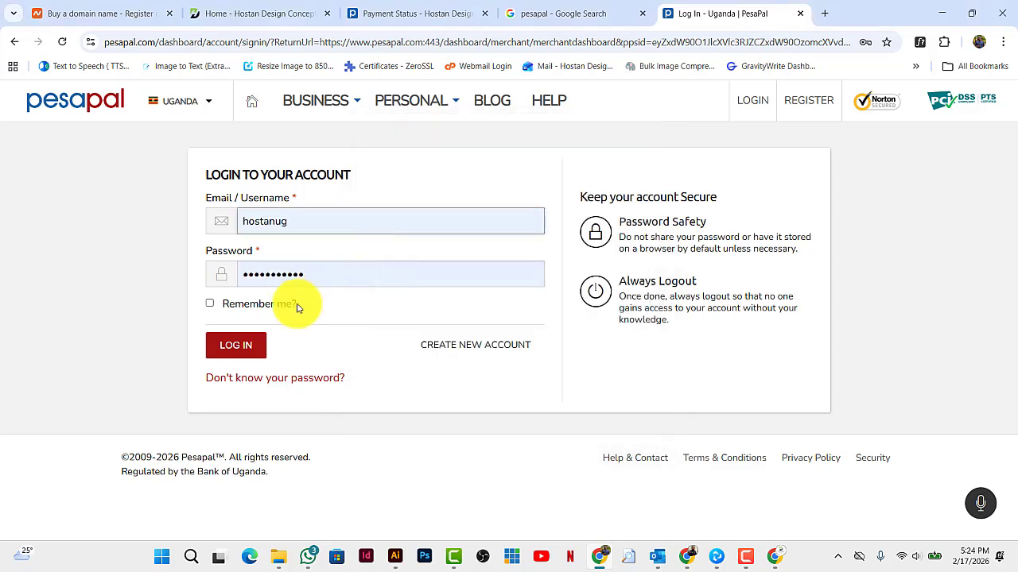
pyautogui.click(210, 303)
pyautogui.click(249, 345)
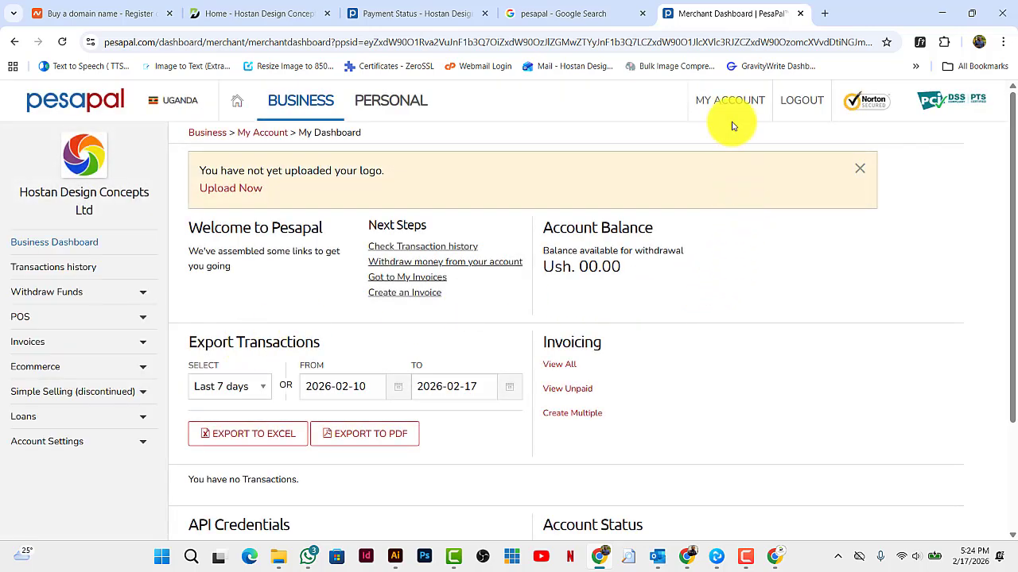
# Reload the merchant dashboard so the balance updates to Ush. 965.00, and highlight it.
pyautogui.rightClick(715, 16)
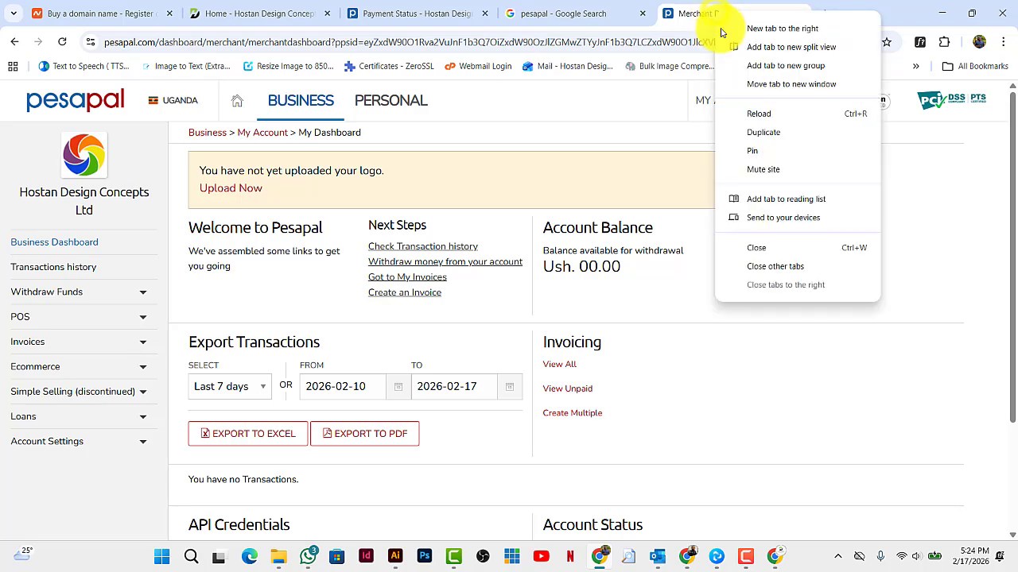
pyautogui.click(772, 109)
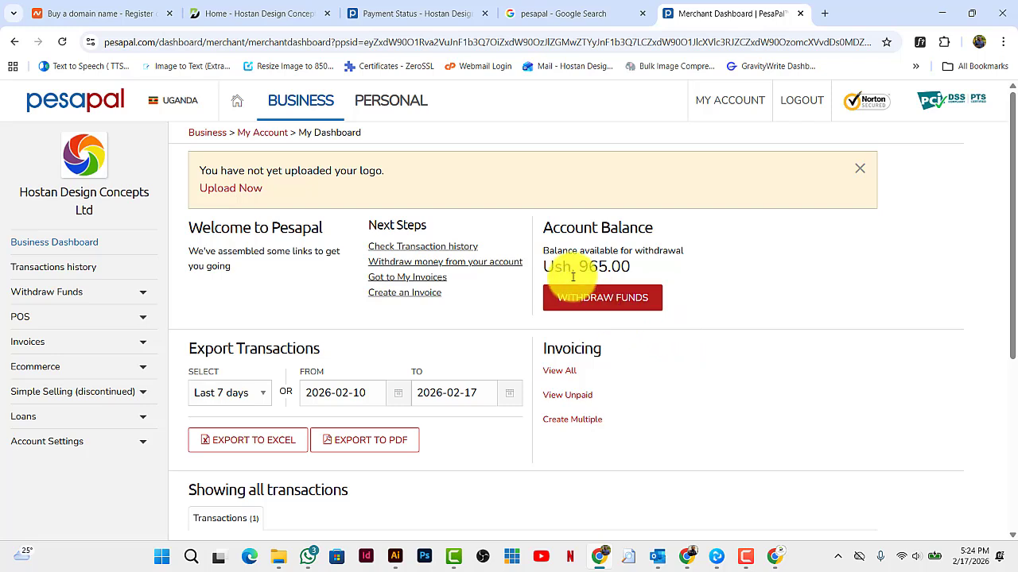
pyautogui.moveTo(554, 266); pyautogui.dragTo(609, 266)
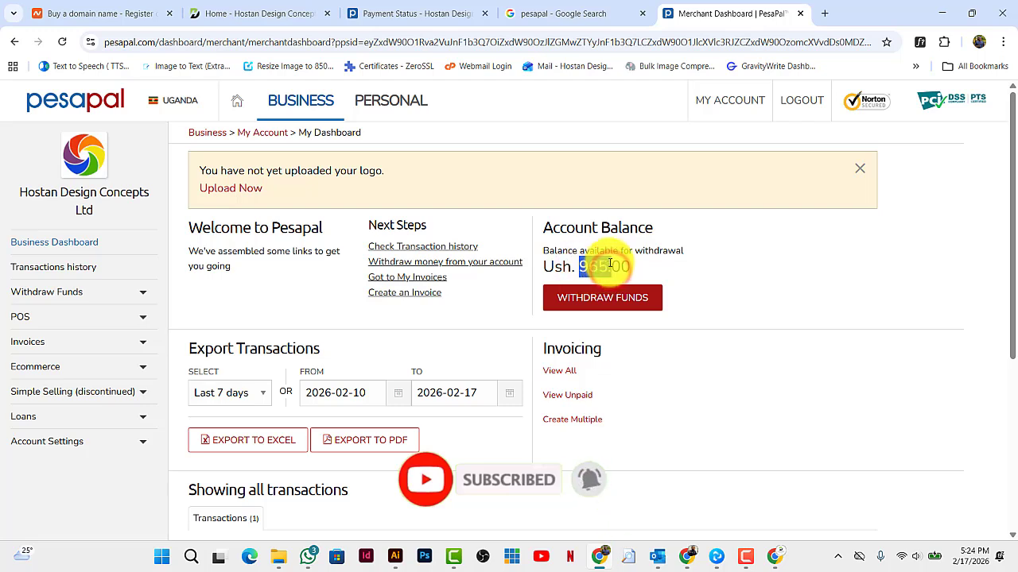
pyautogui.doubleClick(587, 266)
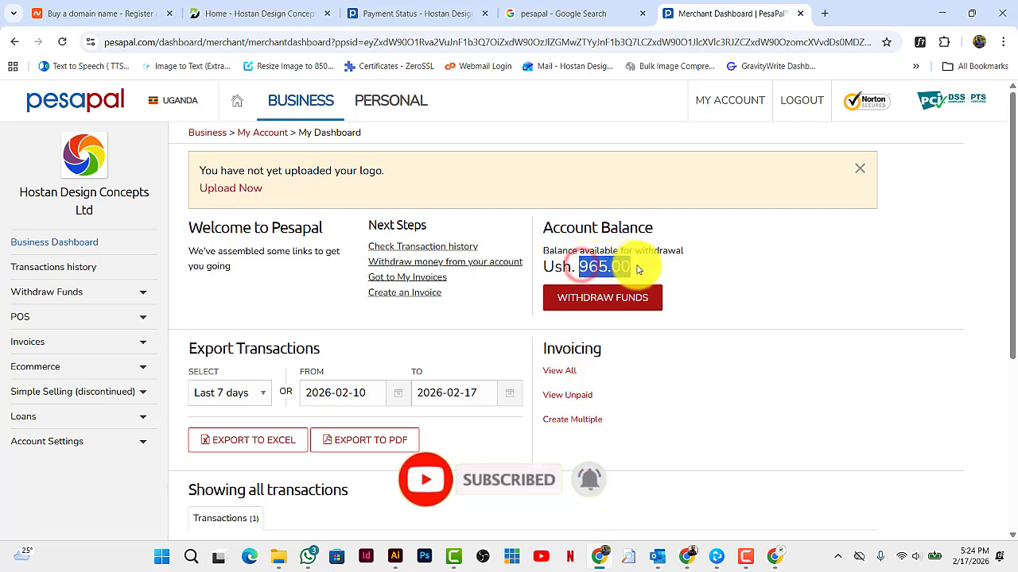
pyautogui.click(707, 280)
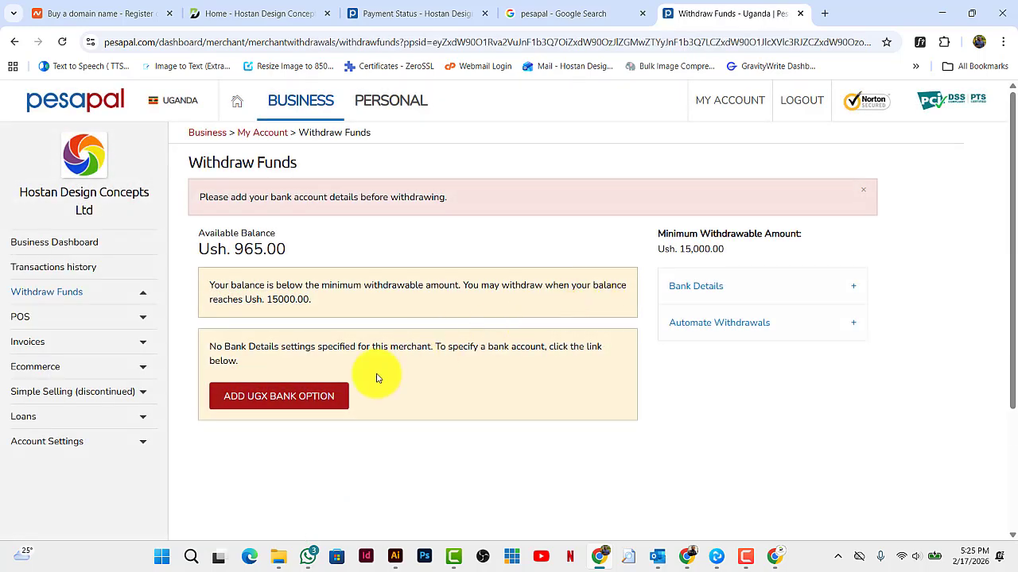
# Browse the empty Add UGX Bank Account Details form and its Bank Name list without saving.
pyautogui.click(280, 402)
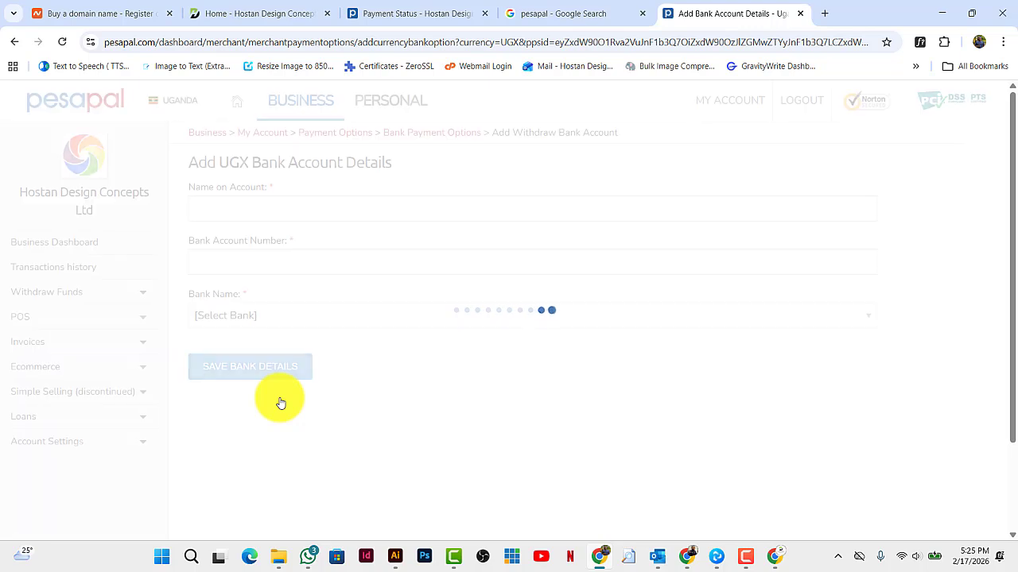
pyautogui.click(268, 207)
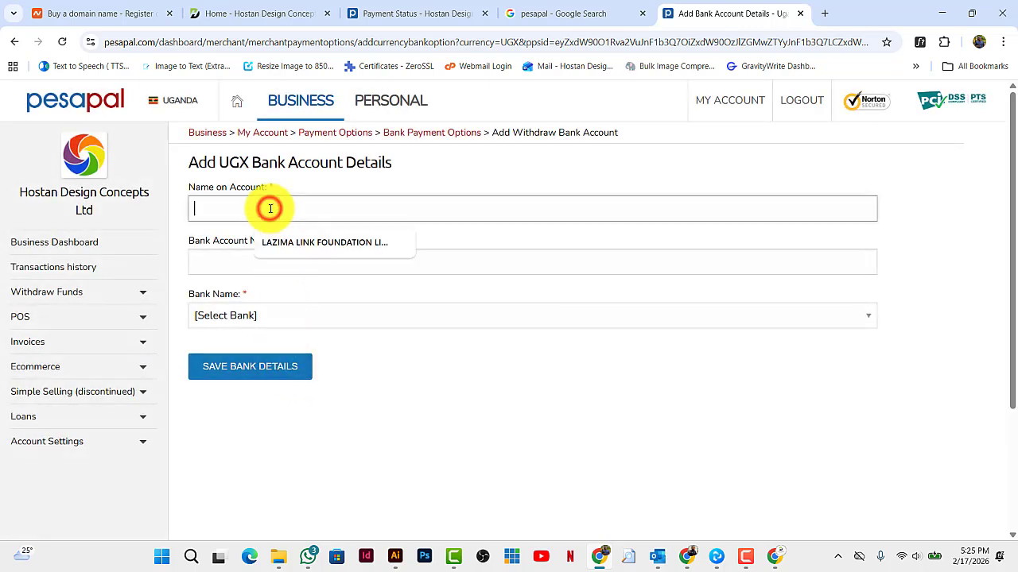
pyautogui.click(484, 204)
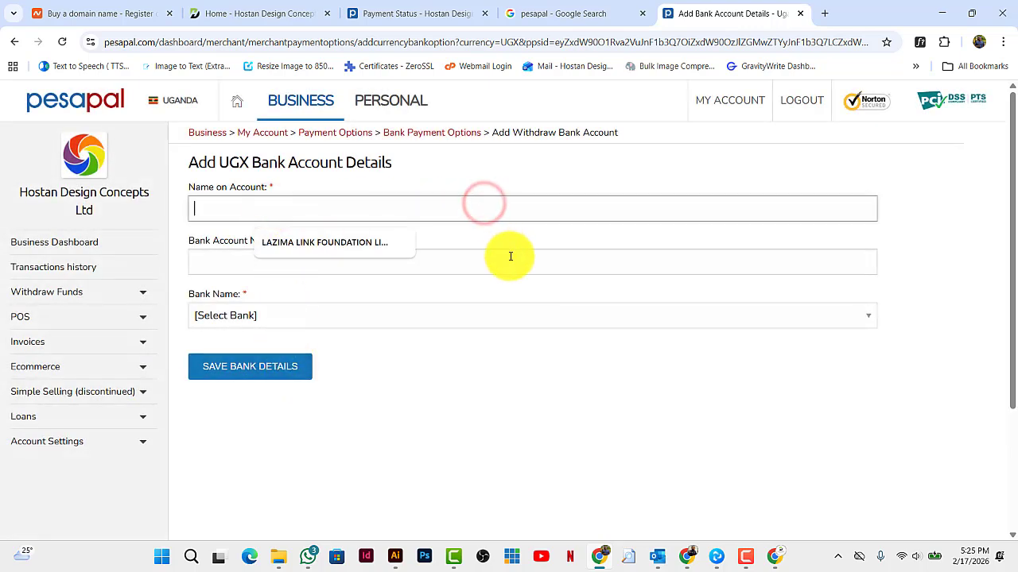
pyautogui.click(560, 205)
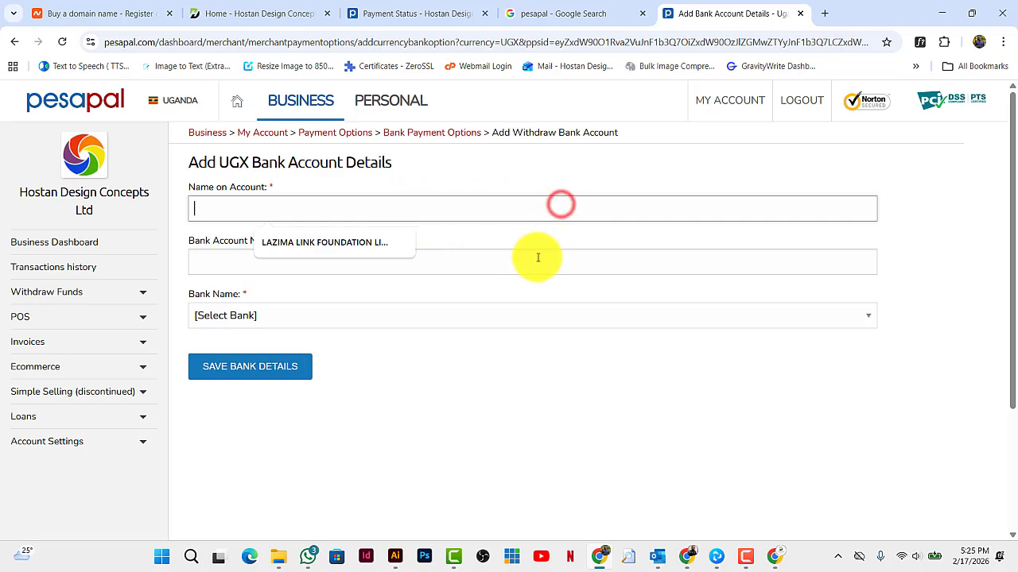
pyautogui.click(499, 262)
pyautogui.click(576, 316)
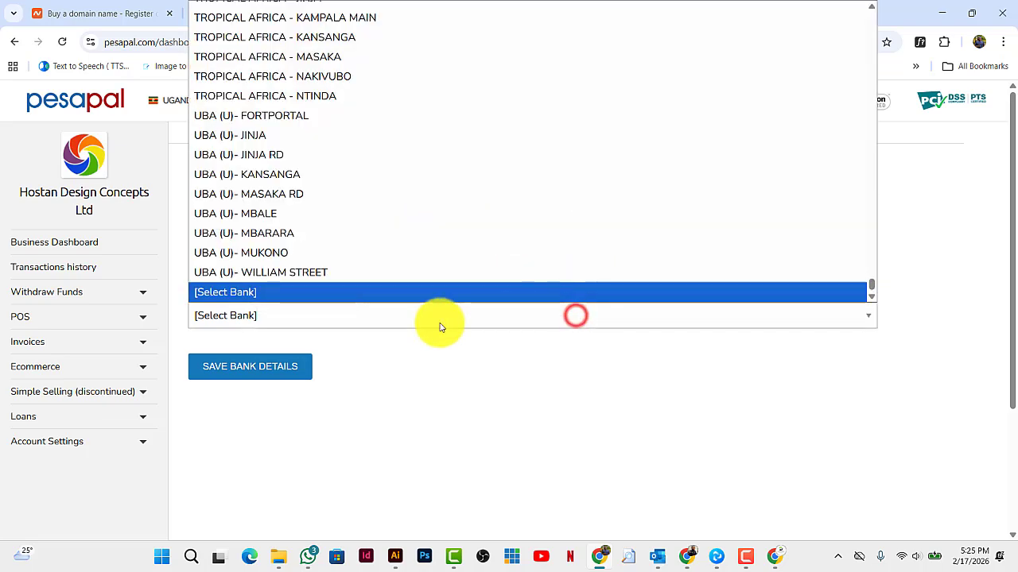
pyautogui.click(500, 347)
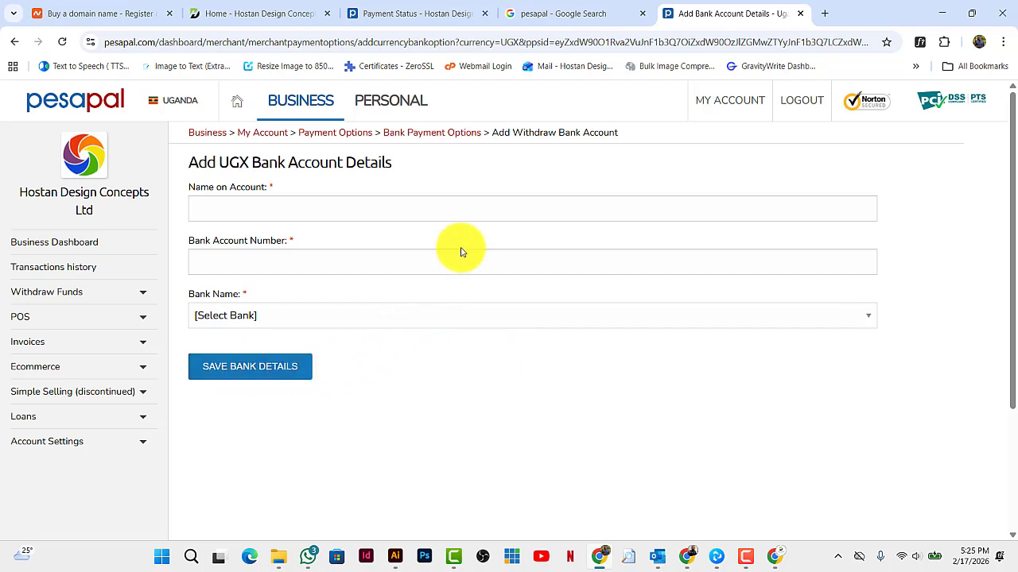
pyautogui.click(71, 247)
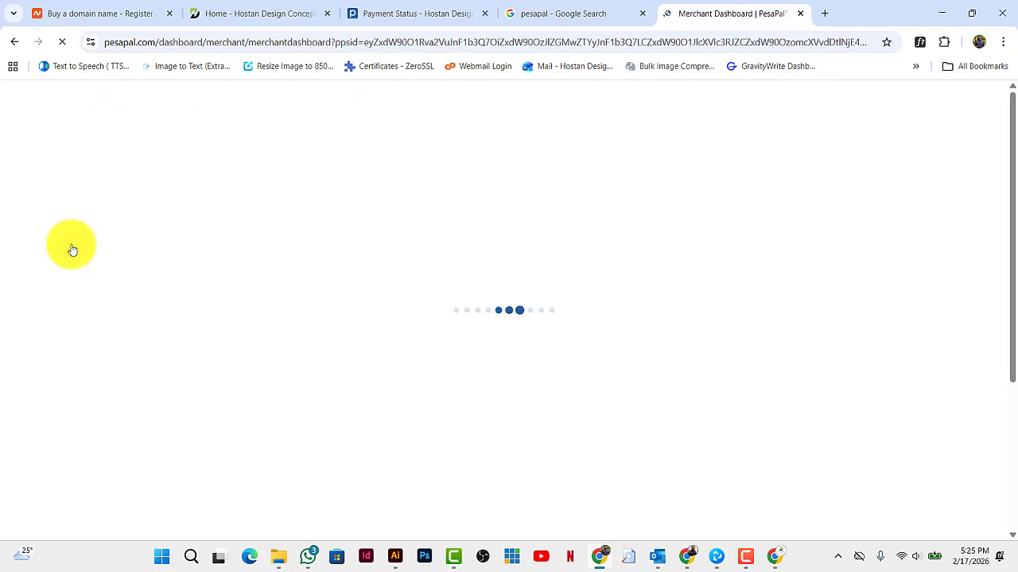